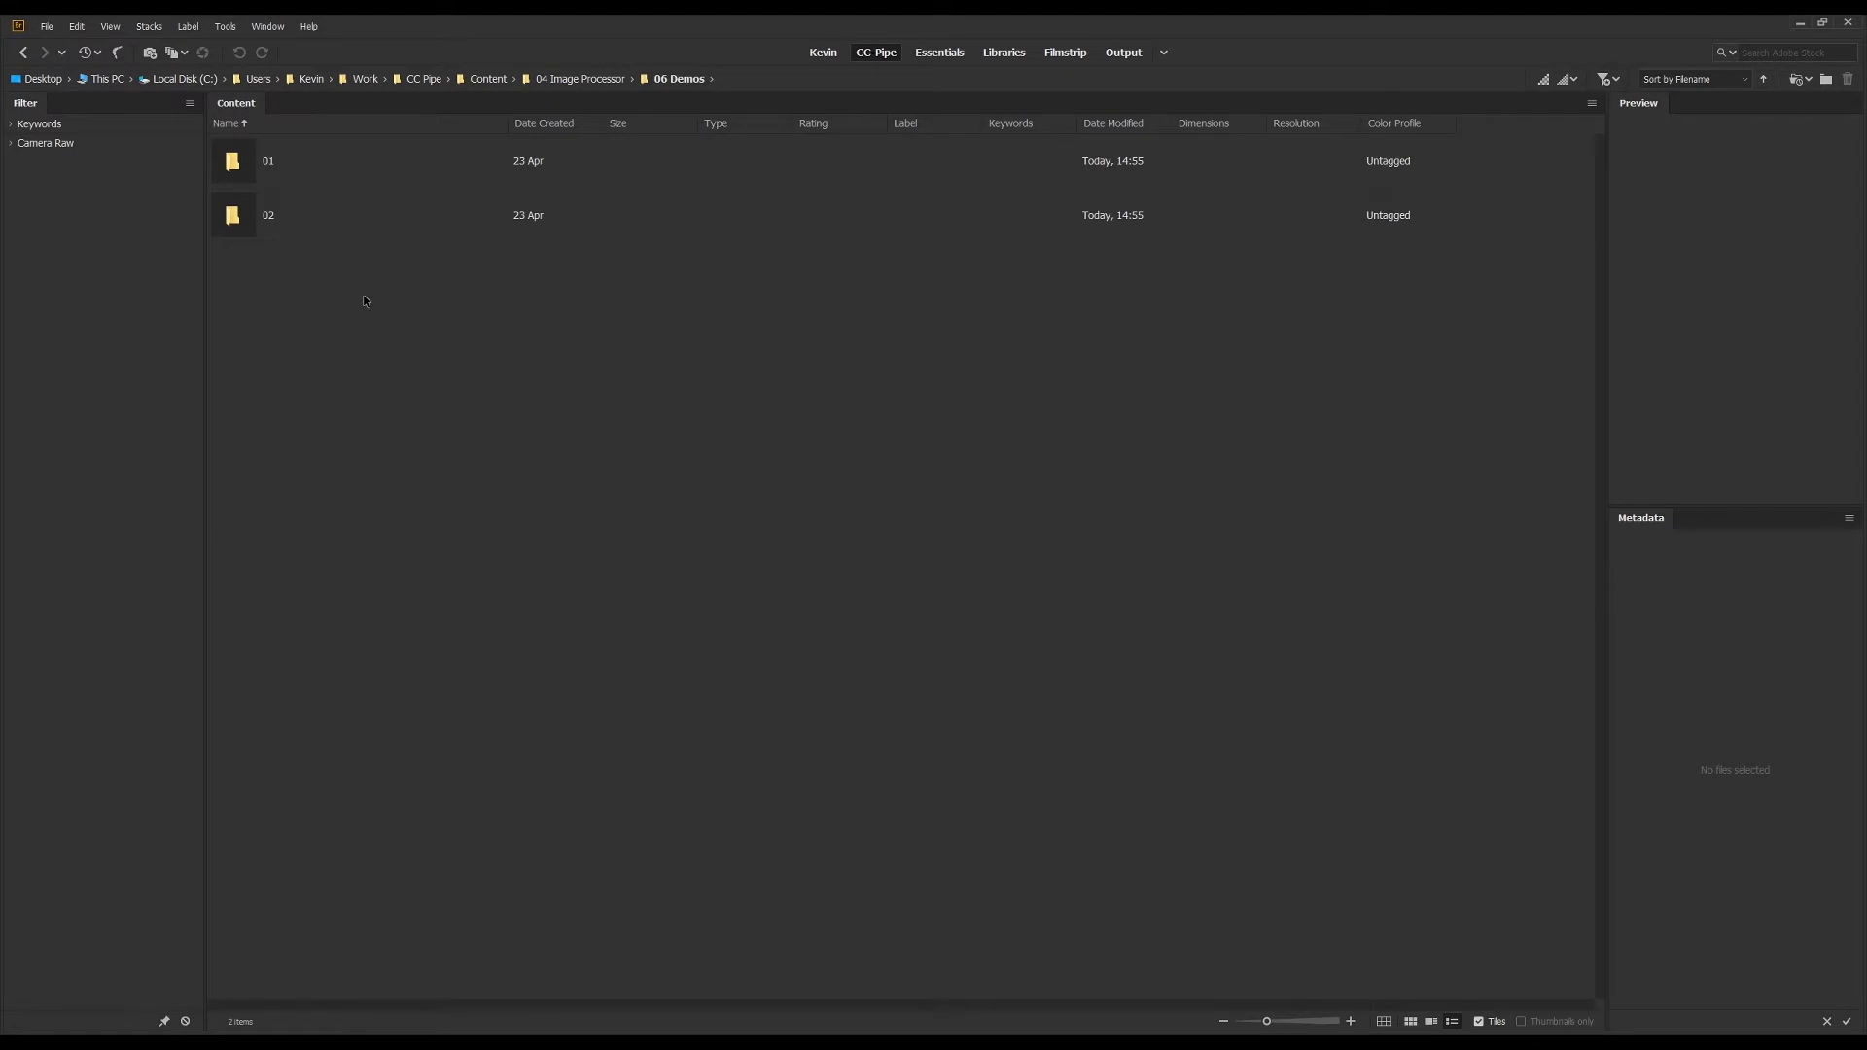
Open folder 01 to list vintage_phoneCamera_1.psd through vintage_phoneCamera_4.psd
{"action": "left_click", "coordinate": [350, 234]}
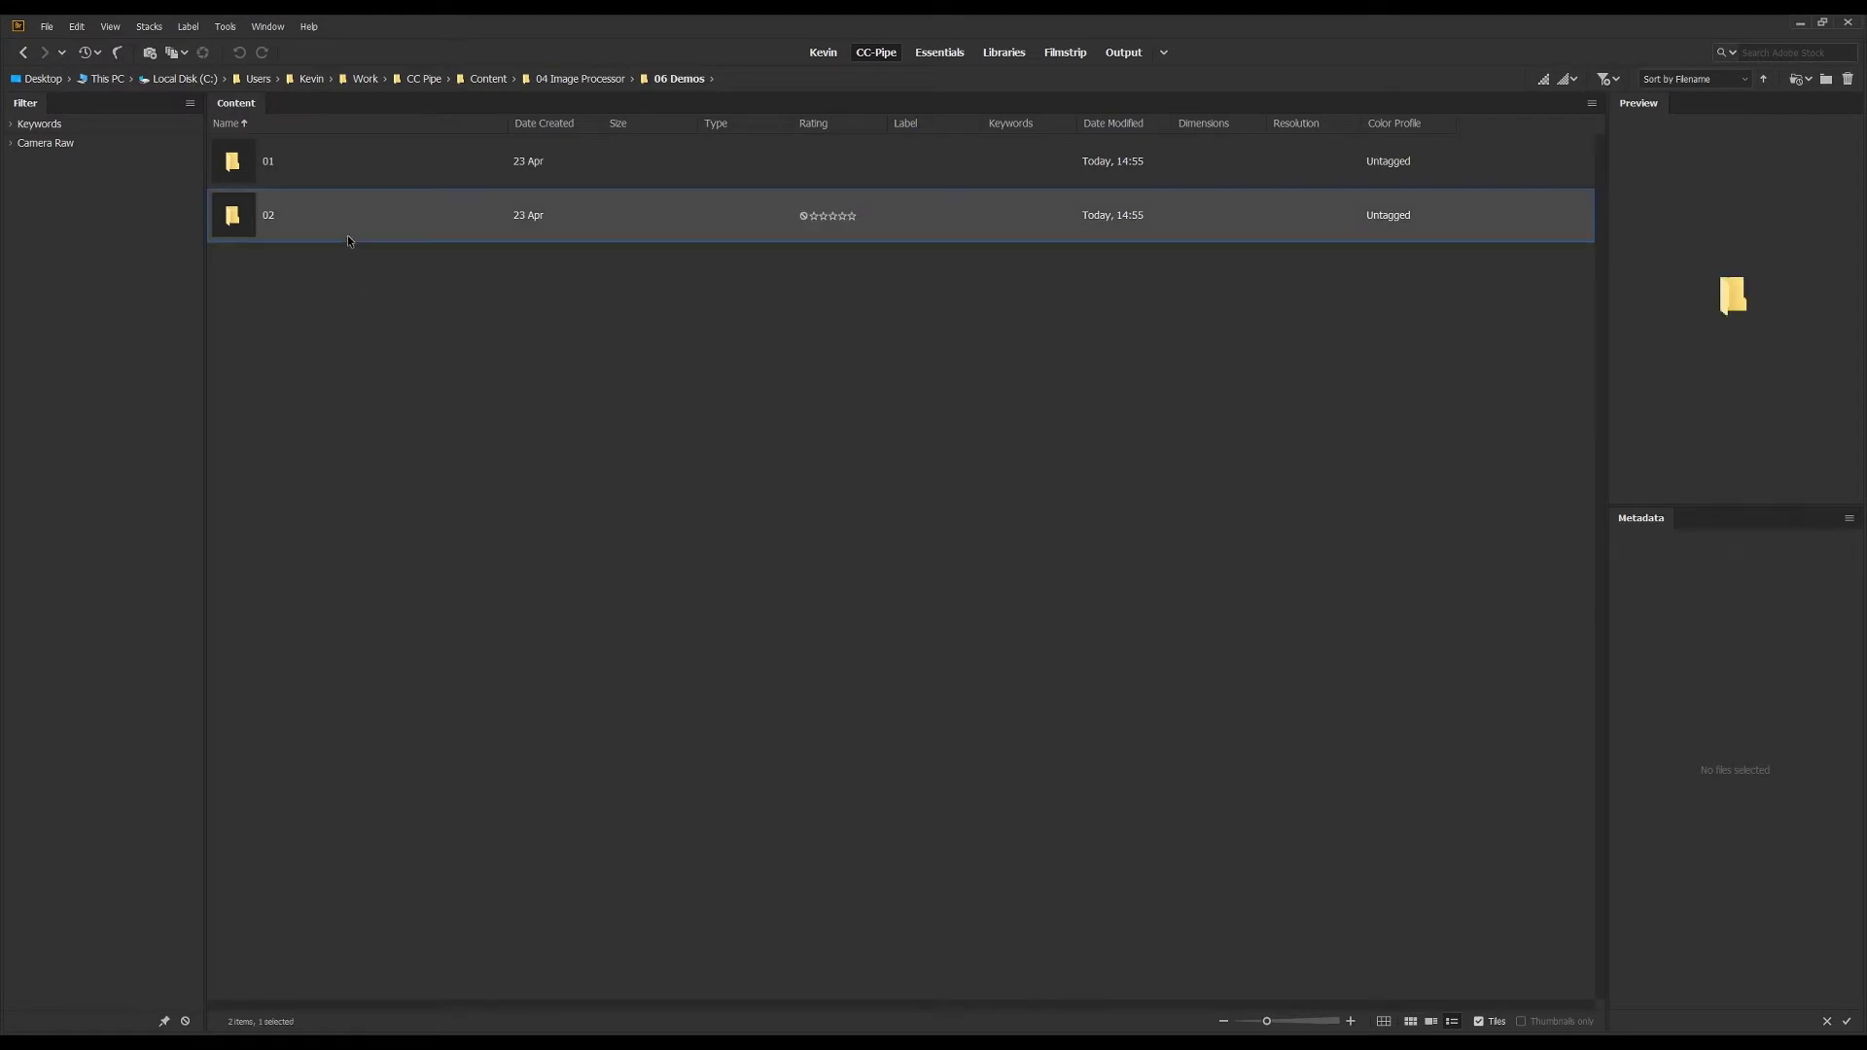
{"action": "left_click", "coordinate": [324, 168], "text": "shift"}
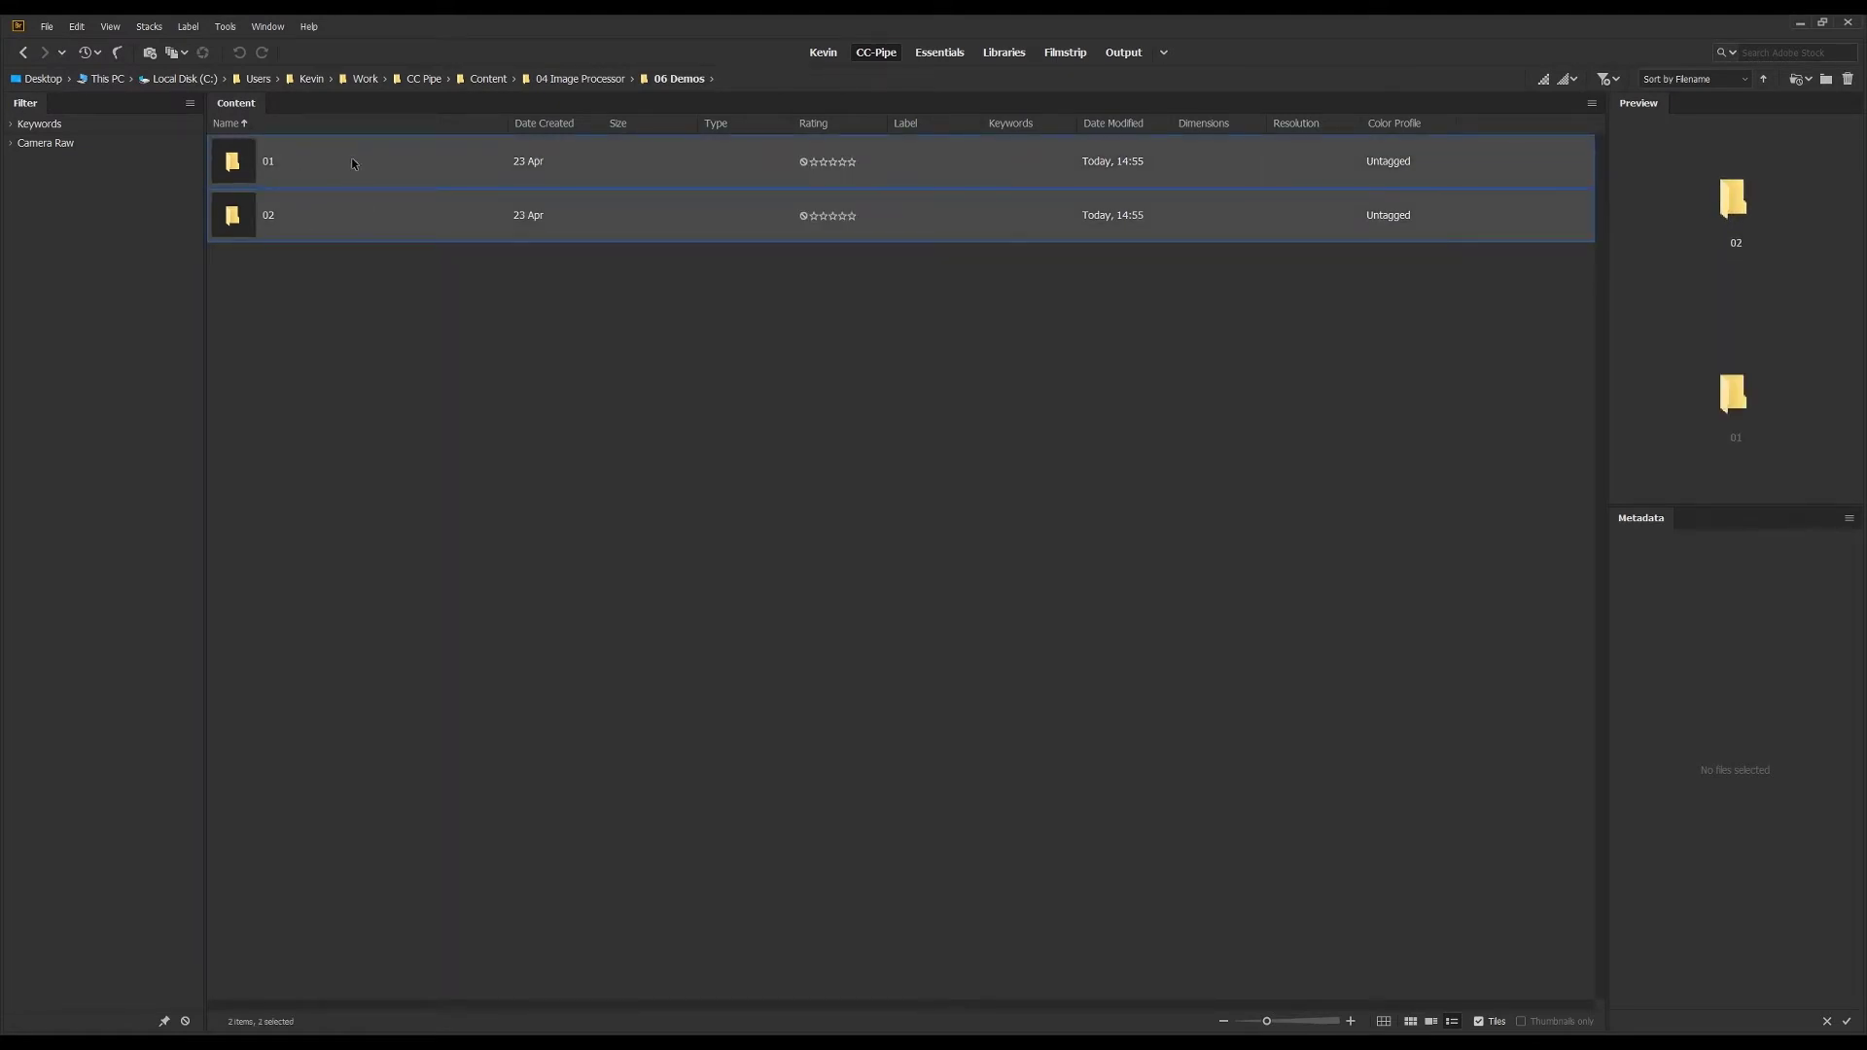
{"action": "left_click", "coordinate": [358, 304]}
{"action": "left_click", "coordinate": [299, 173]}
{"action": "double_click", "coordinate": [294, 172]}
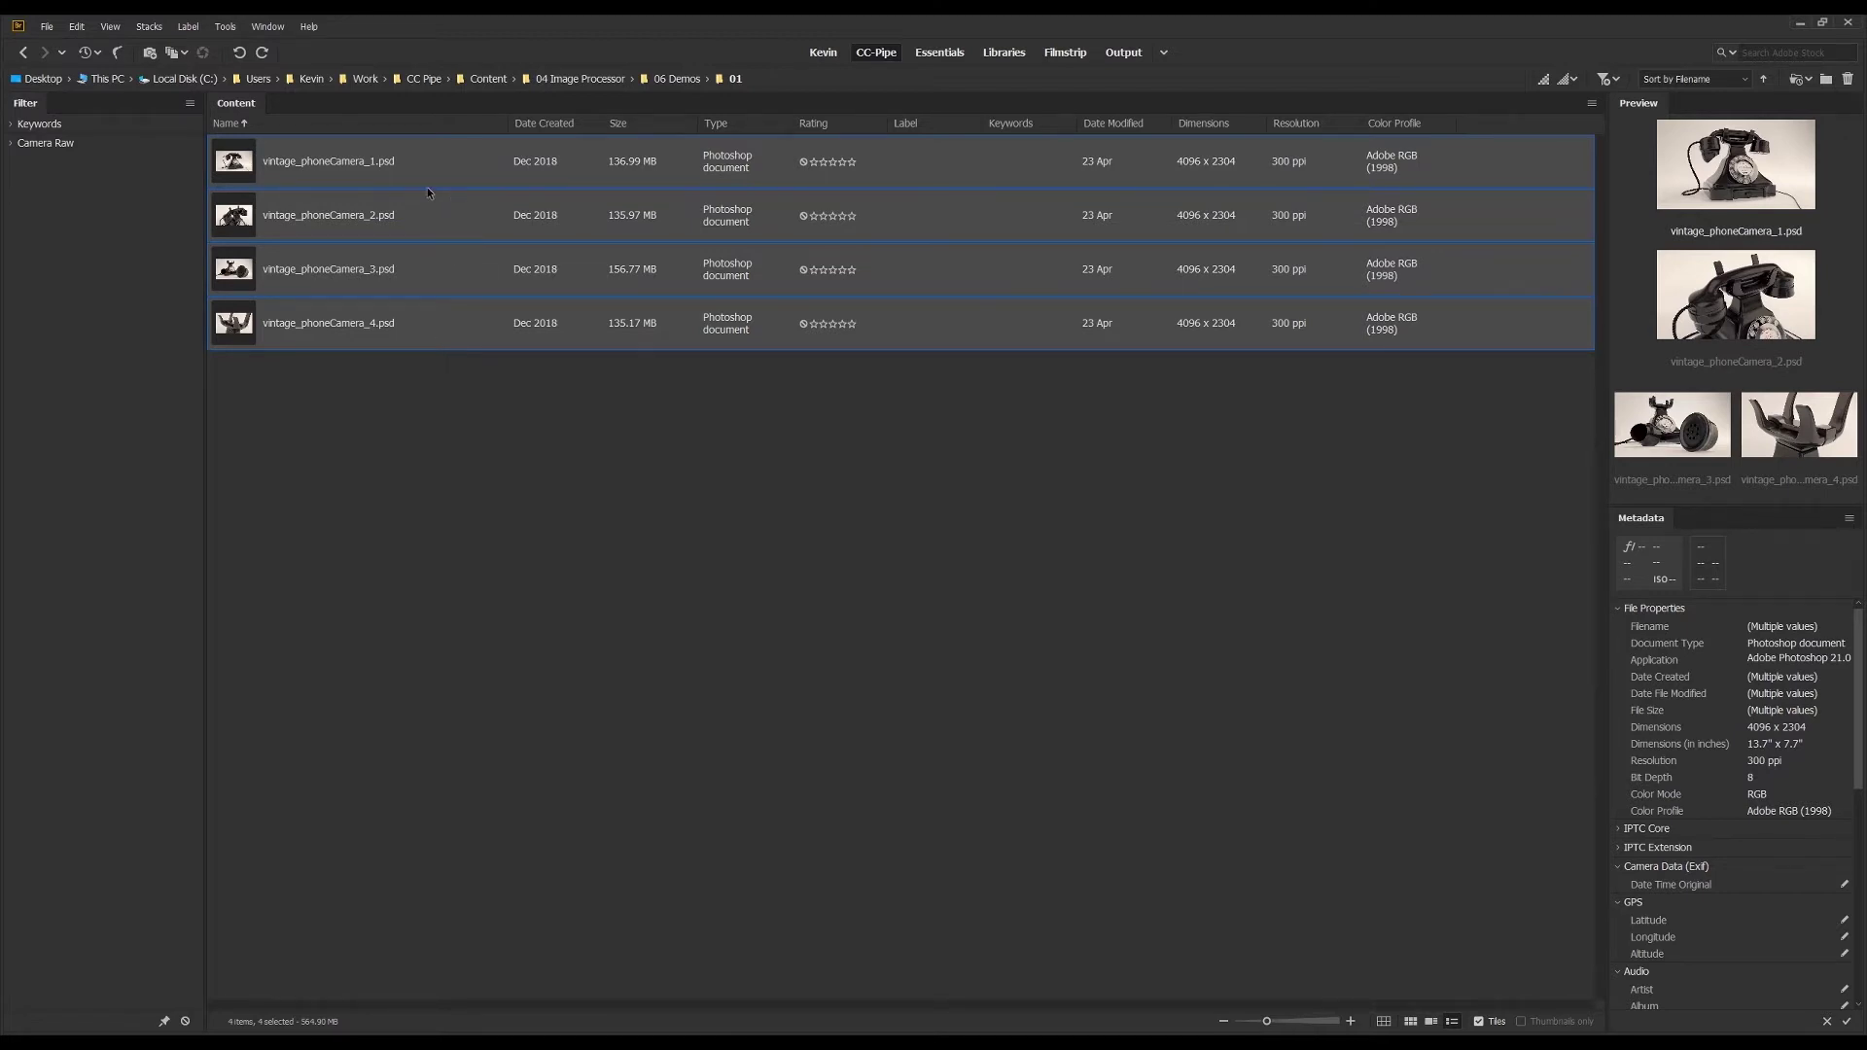
{"action": "left_click", "coordinate": [226, 27]}
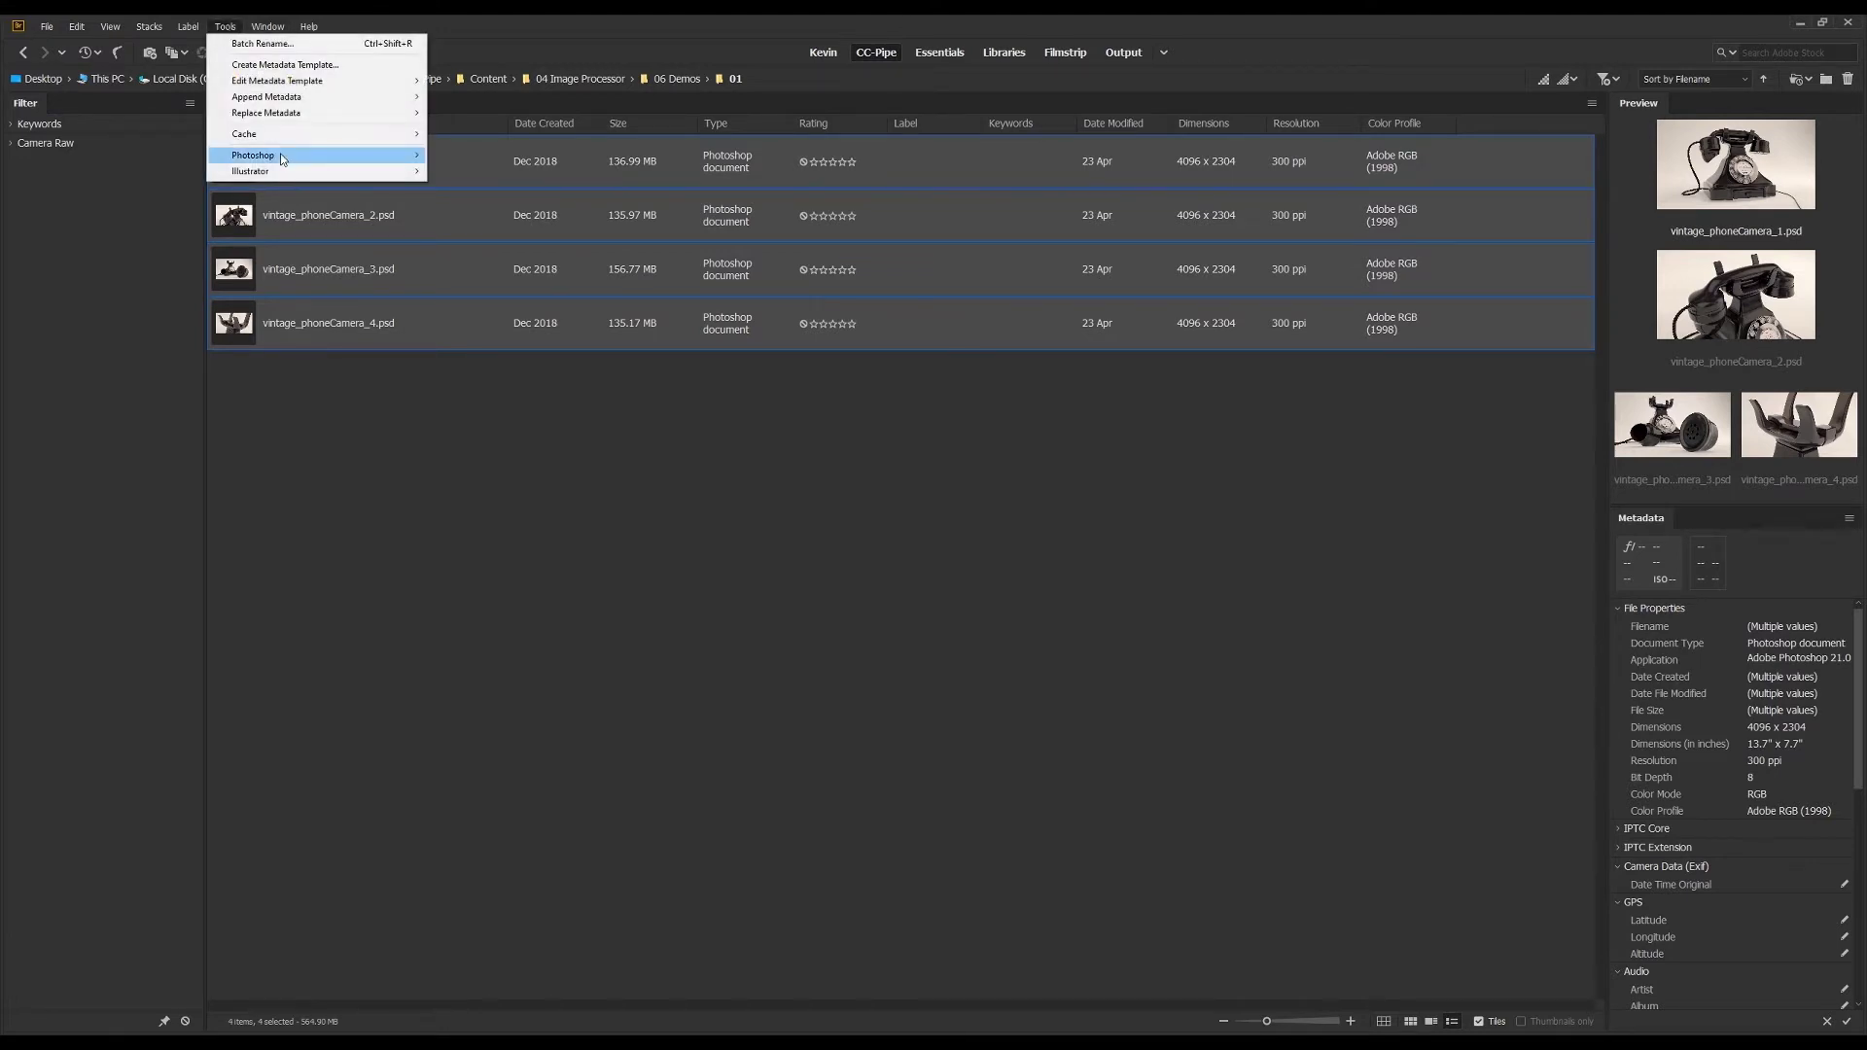
Launch Photoshop's Image Processor on the four phone PSDs via Tools > Photoshop
{"action": "mouse_move", "coordinate": [284, 158]}
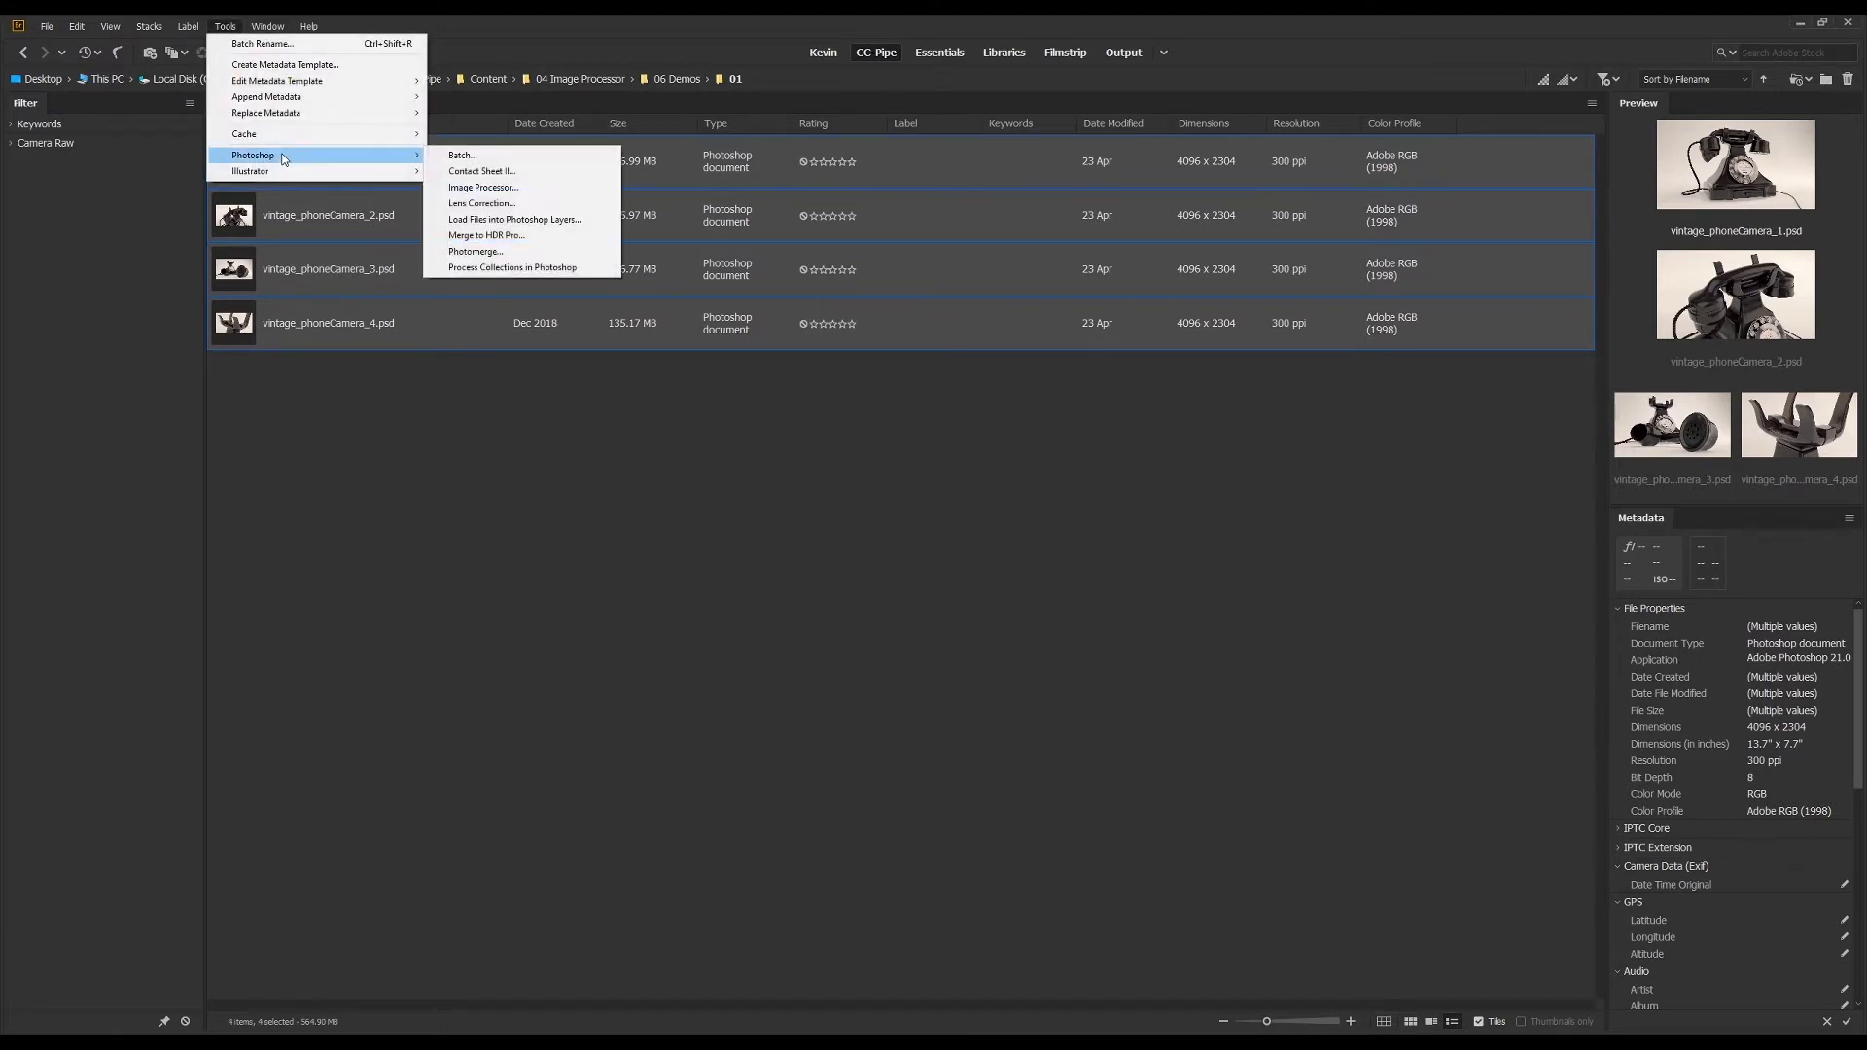
{"action": "left_click", "coordinate": [502, 193]}
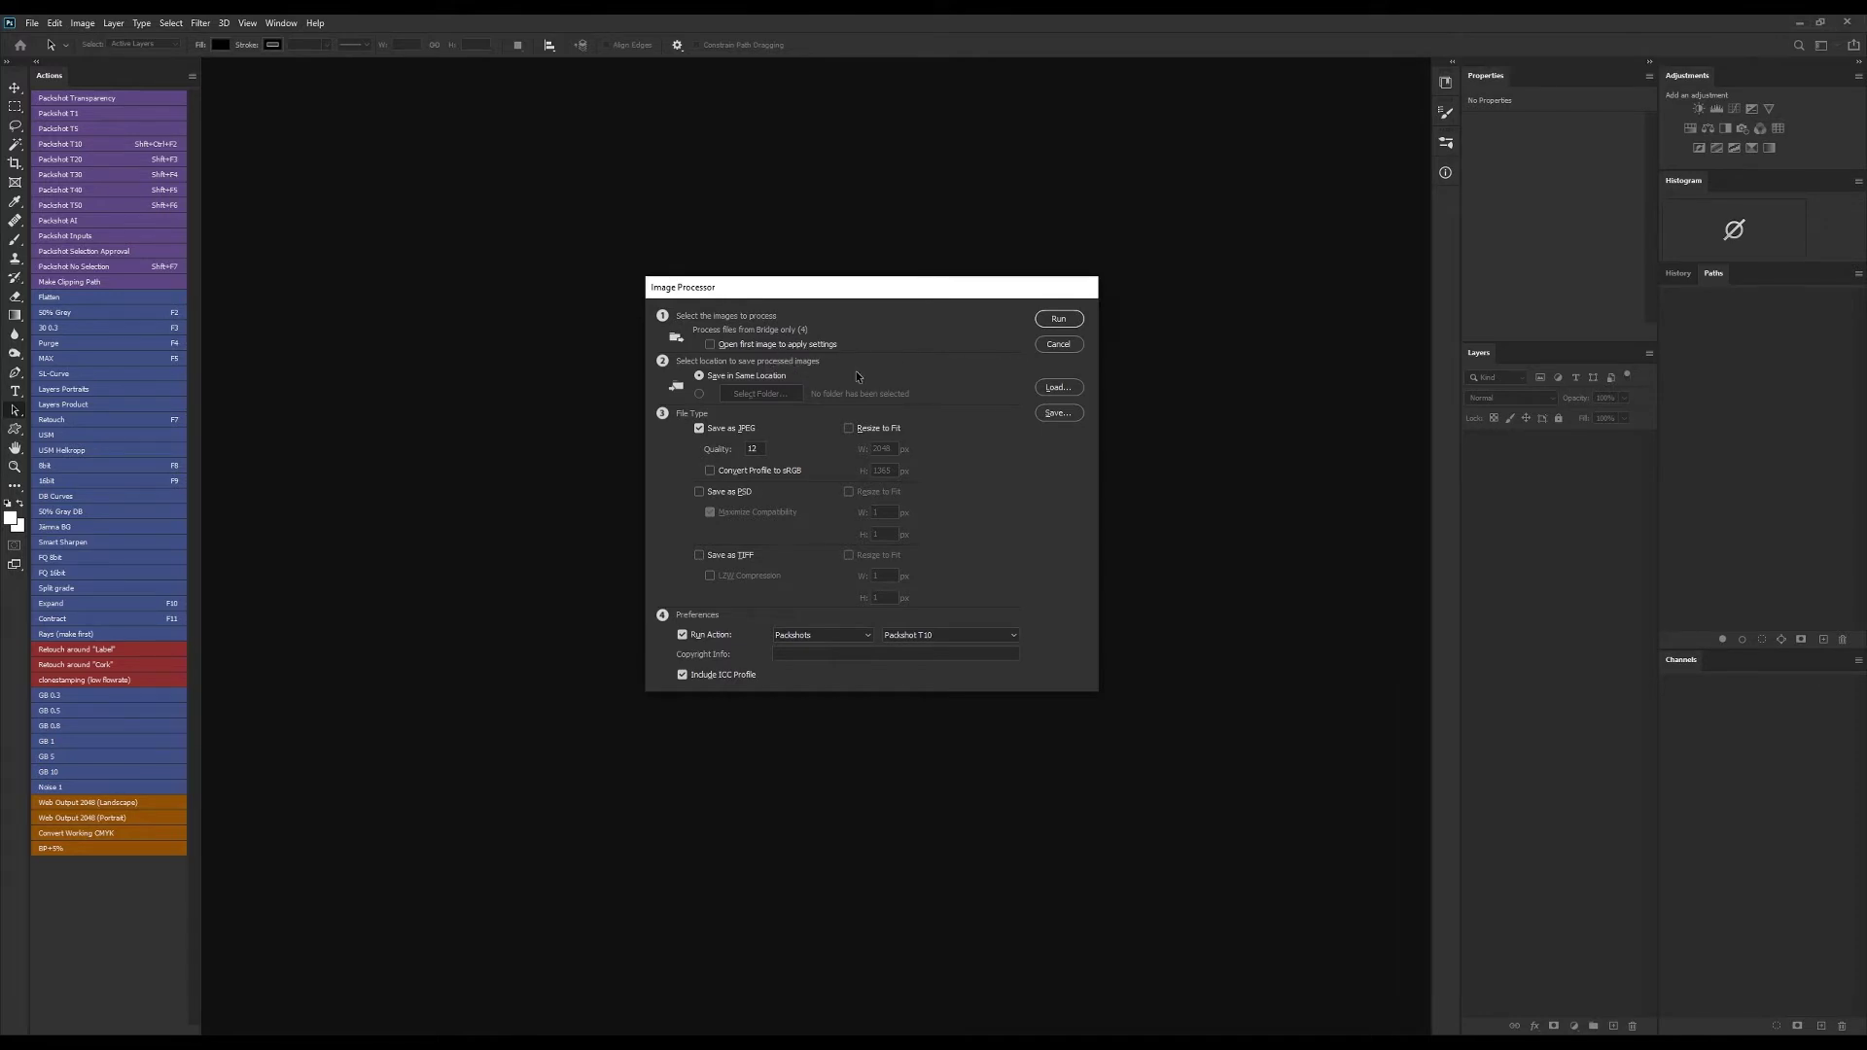
Keep Image Processor saving quality-12 JPEGs in the same location, with Resize to Fit and sRGB off
{"action": "left_click", "coordinate": [699, 393]}
{"action": "left_click", "coordinate": [700, 376]}
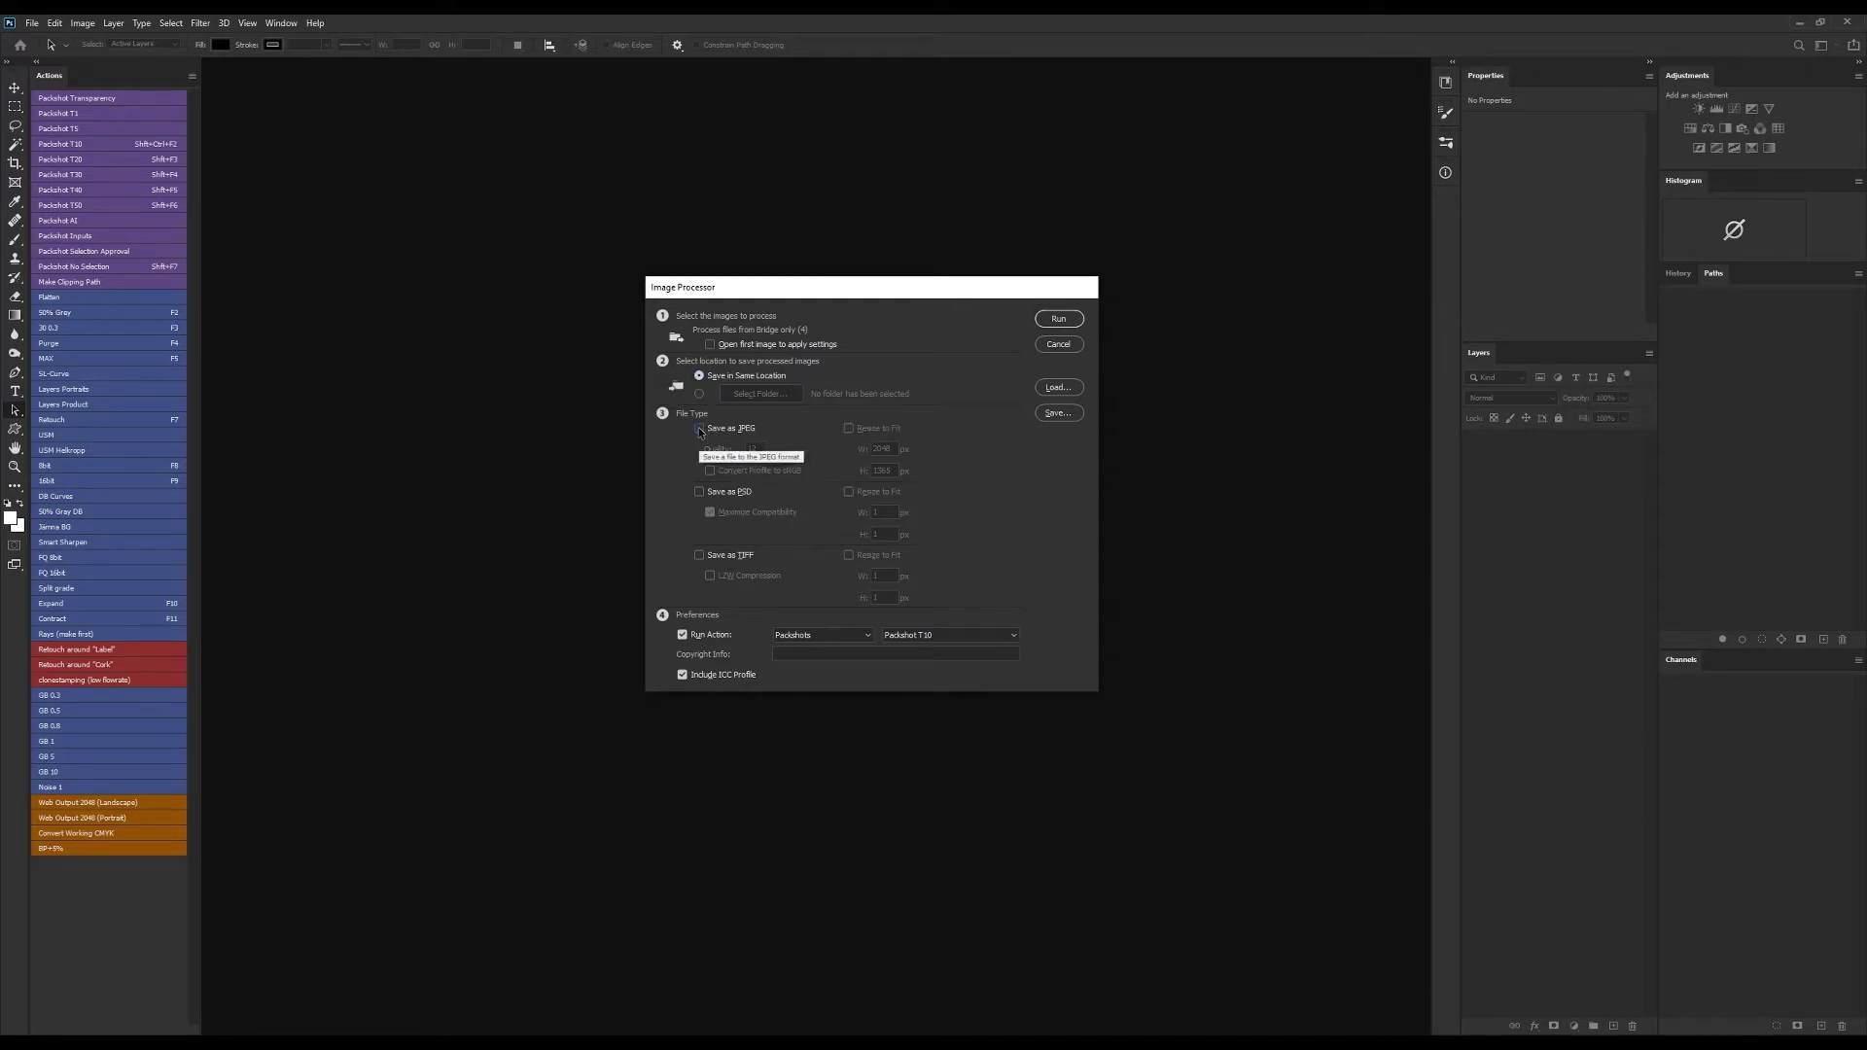
{"action": "left_click", "coordinate": [849, 428]}
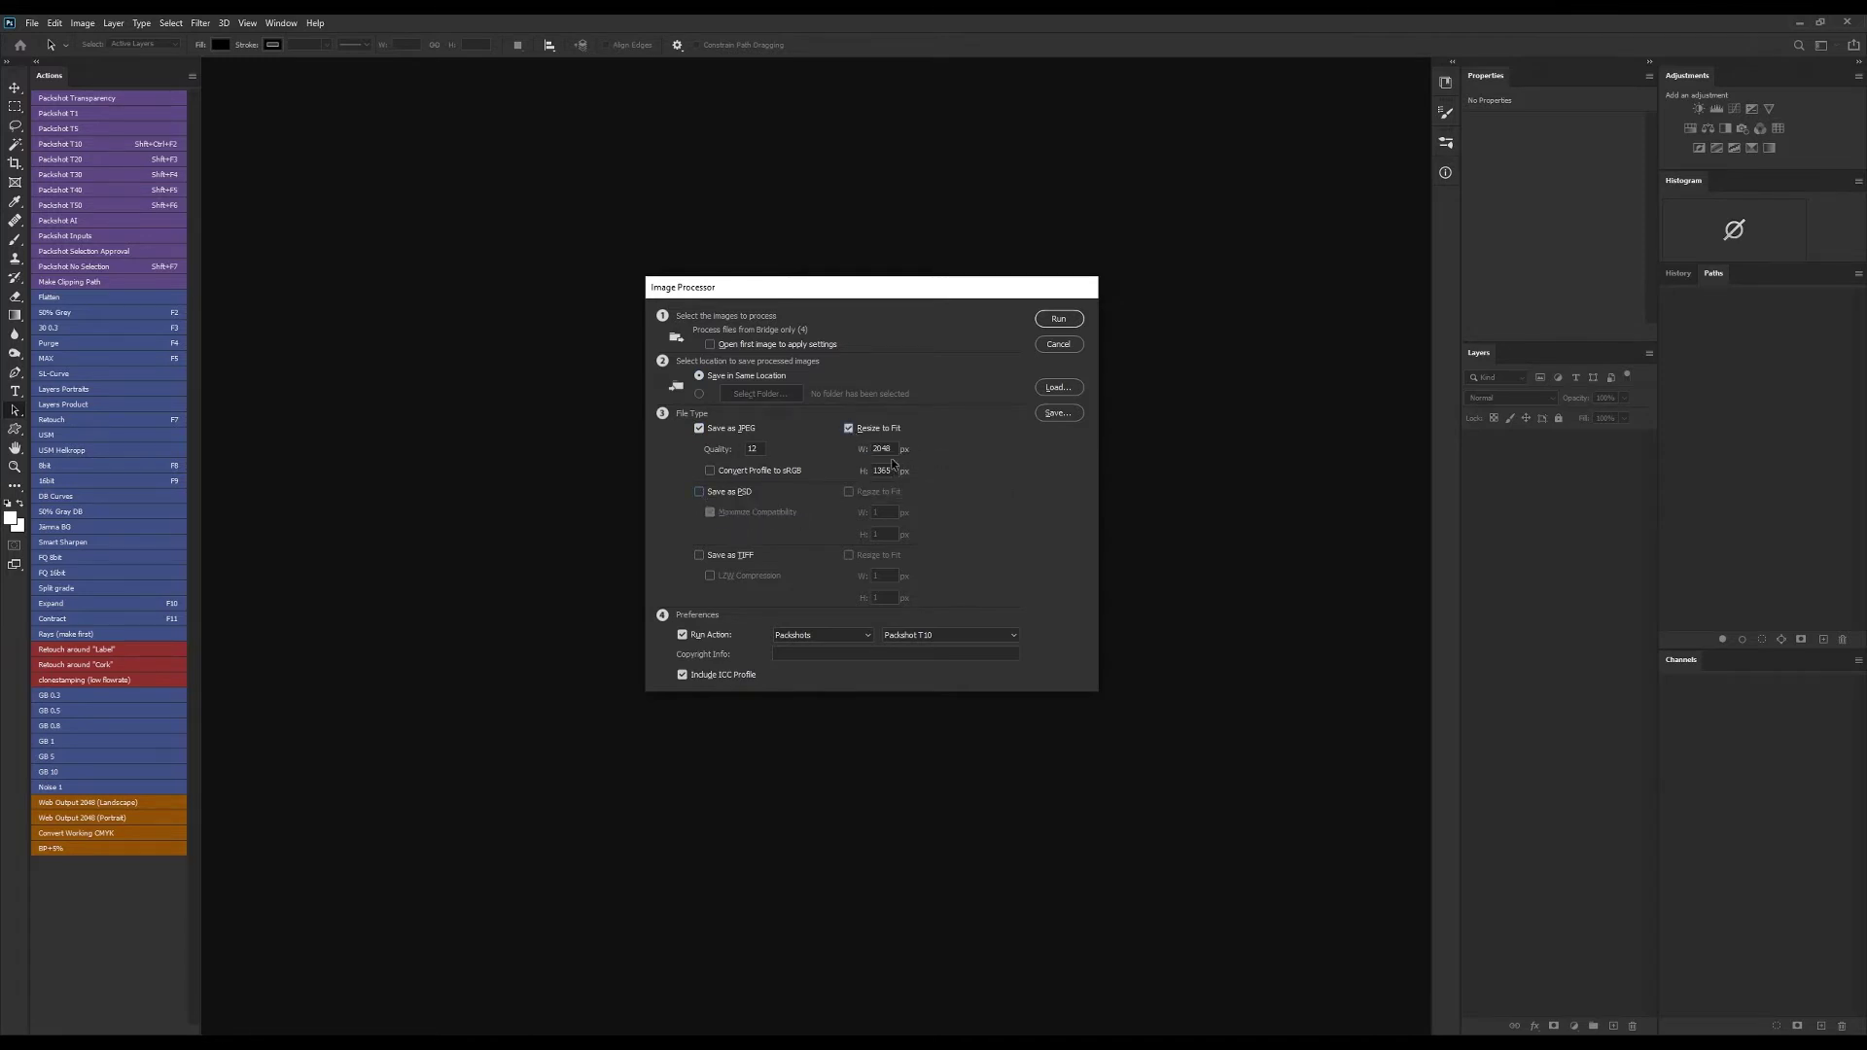
{"action": "left_click", "coordinate": [849, 429]}
{"action": "left_click", "coordinate": [710, 472]}
{"action": "left_click", "coordinate": [711, 471]}
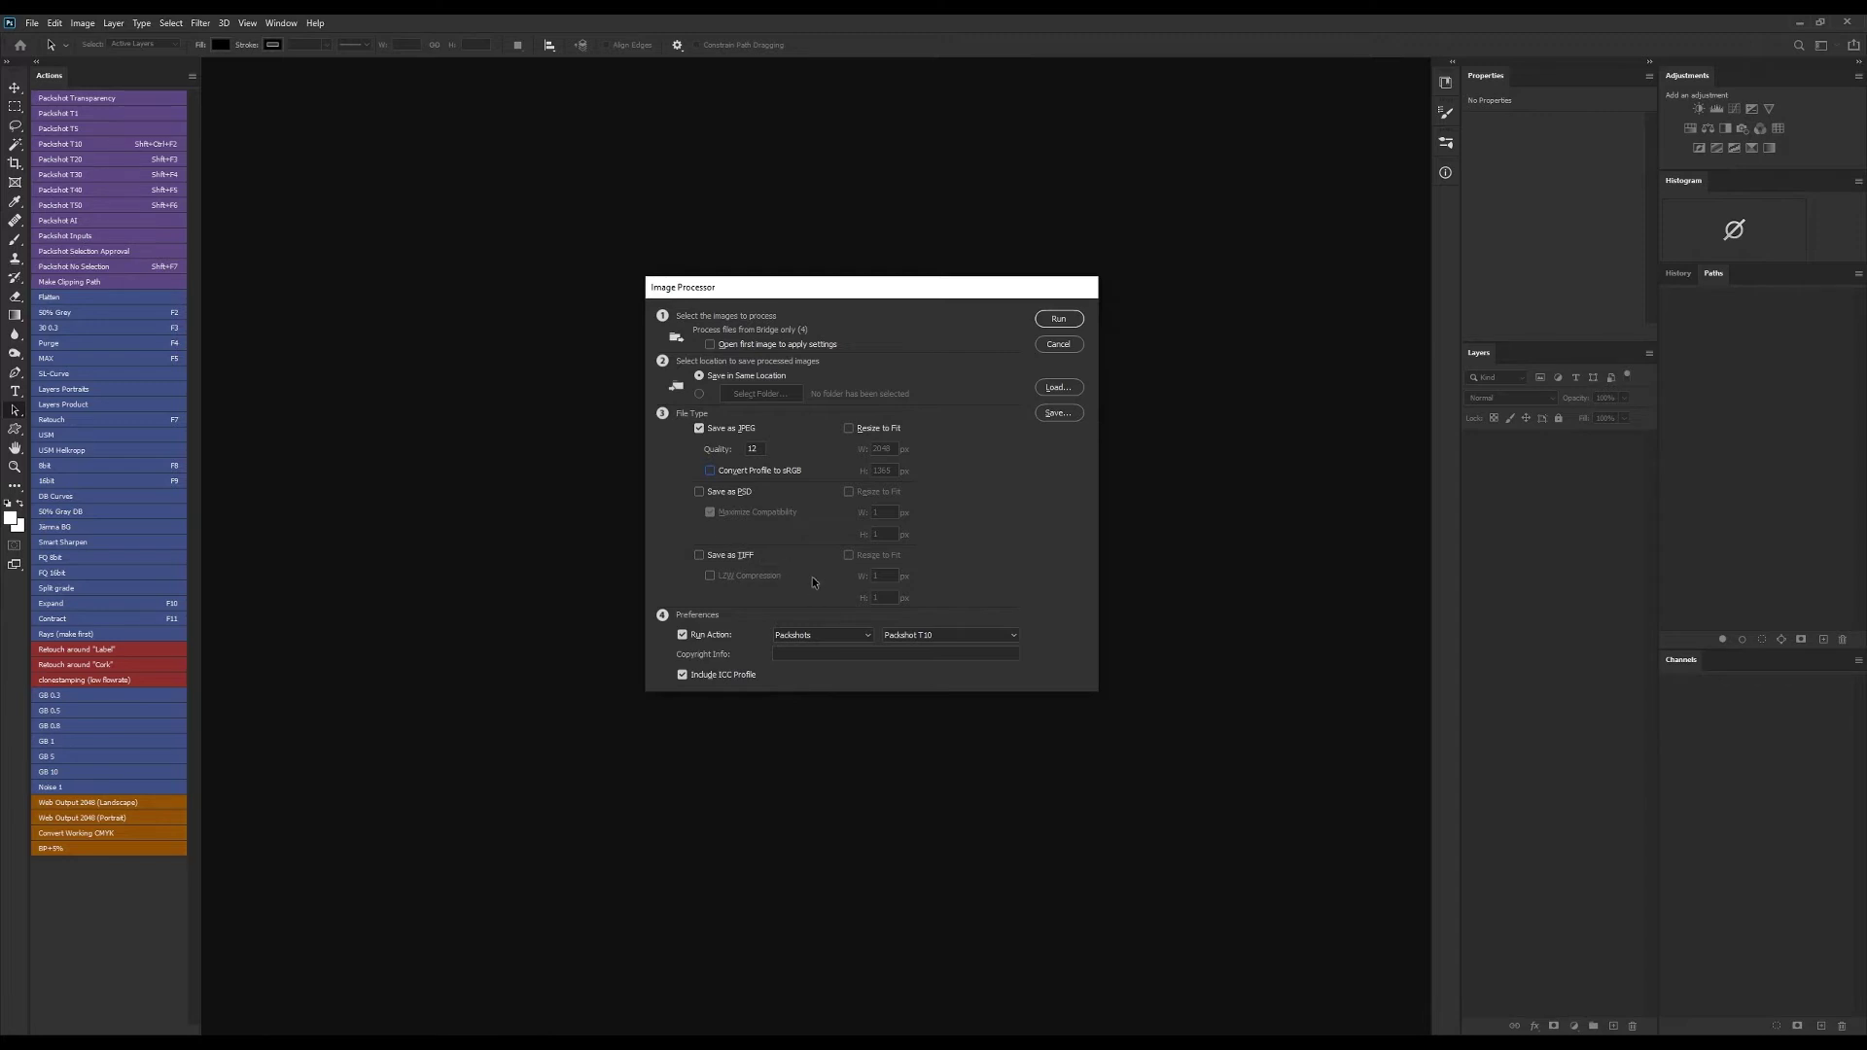
{"action": "key", "text": "alt+Tab"}
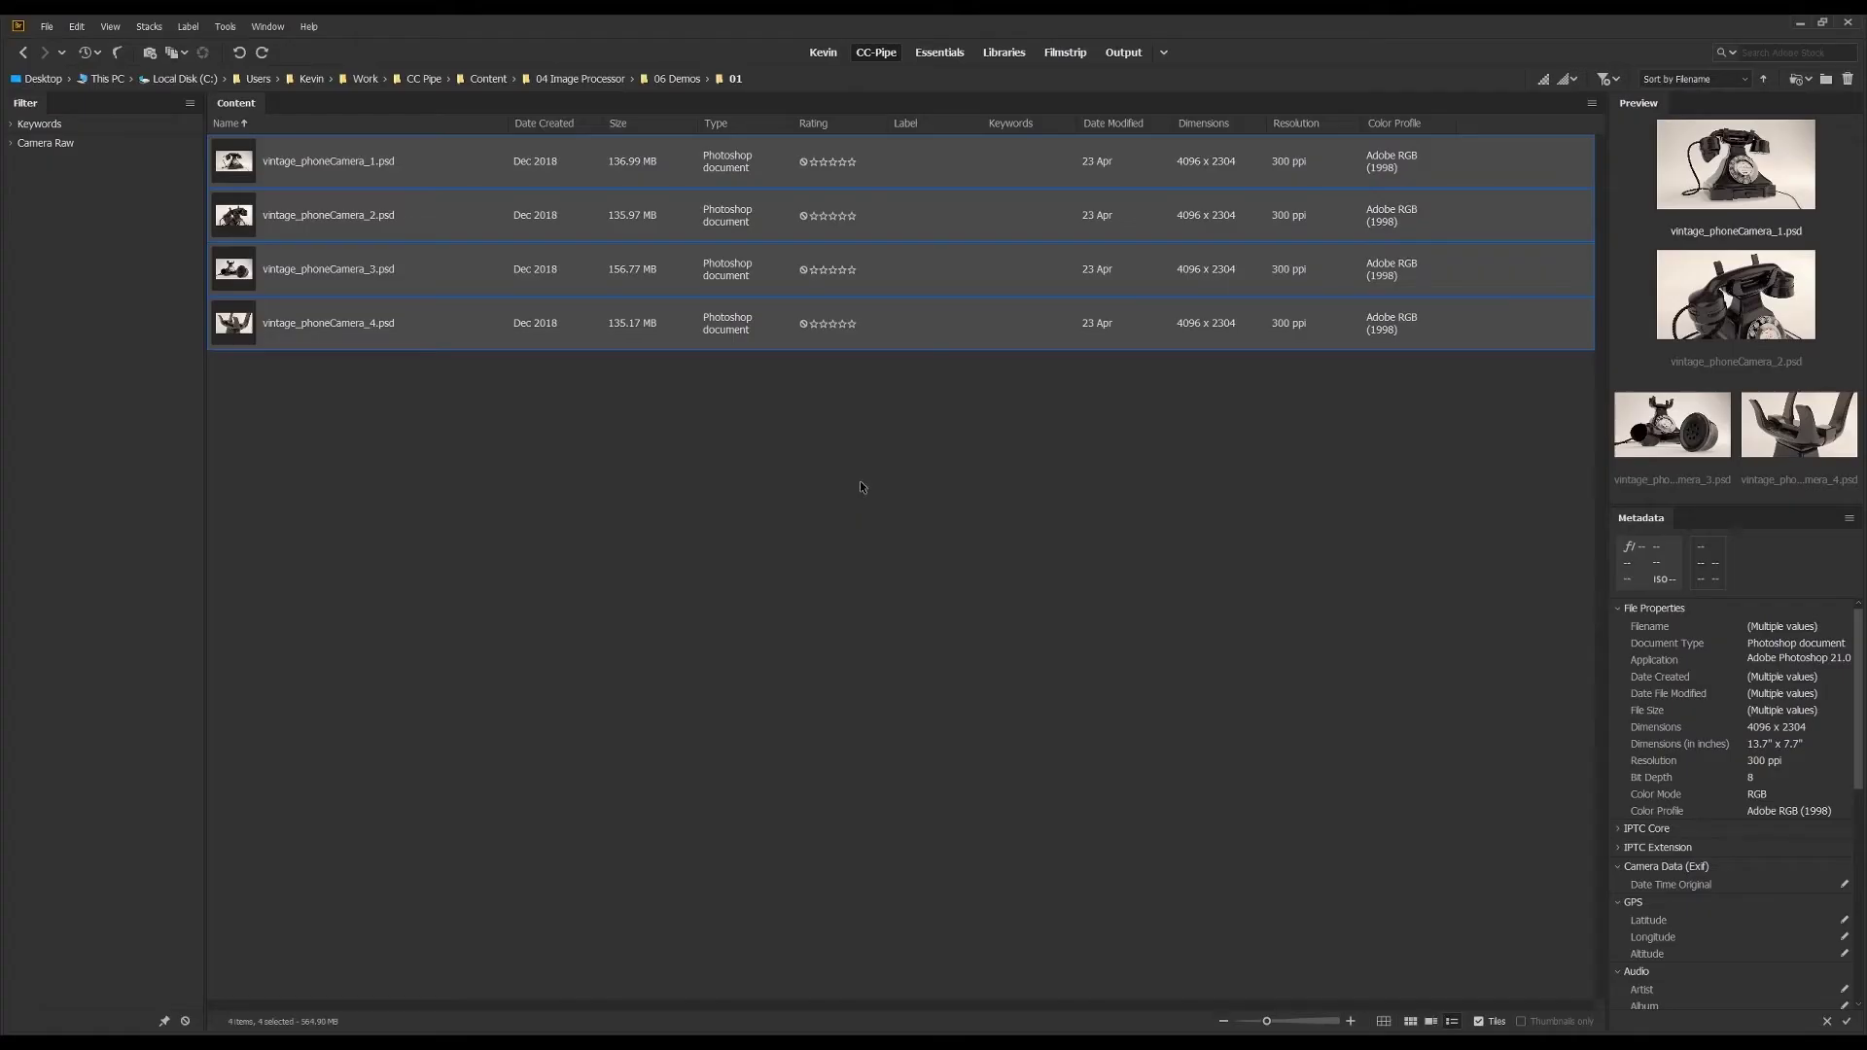
{"action": "left_click", "coordinate": [235, 27]}
{"action": "mouse_move", "coordinate": [278, 154]}
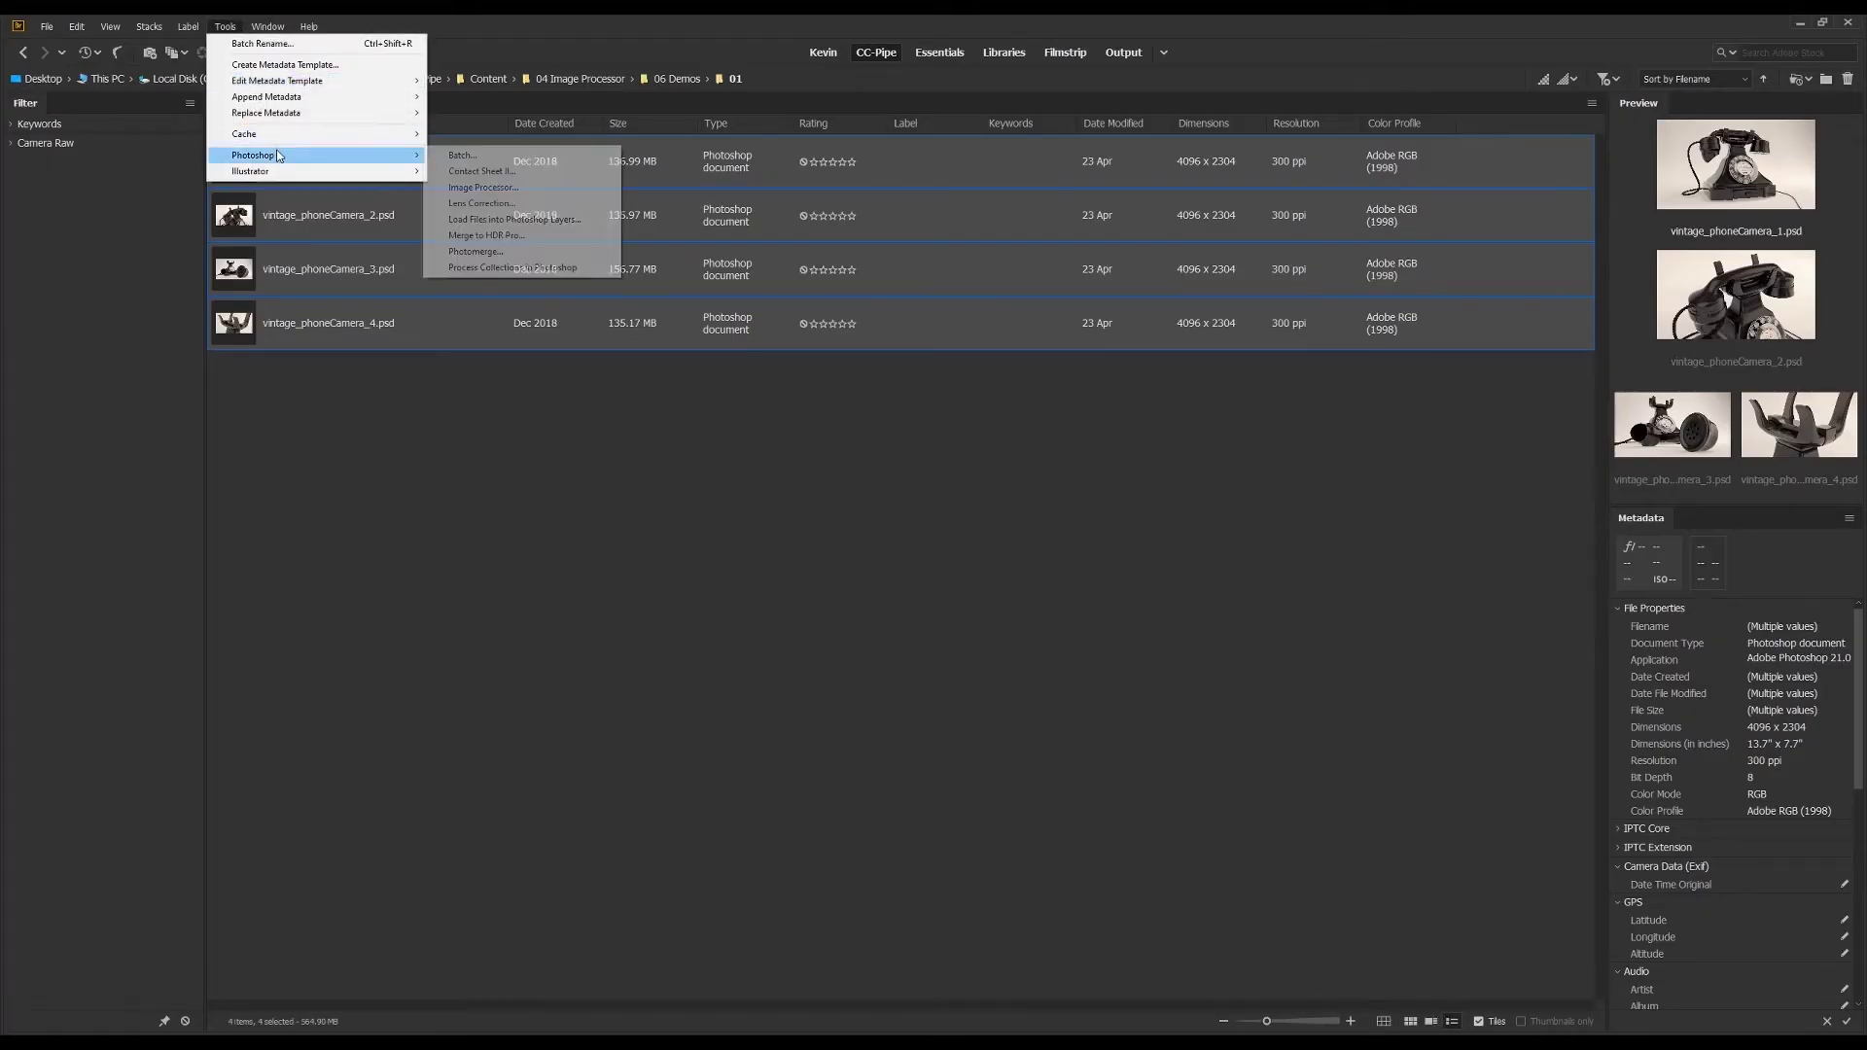
{"action": "key", "text": "alt+Tab"}
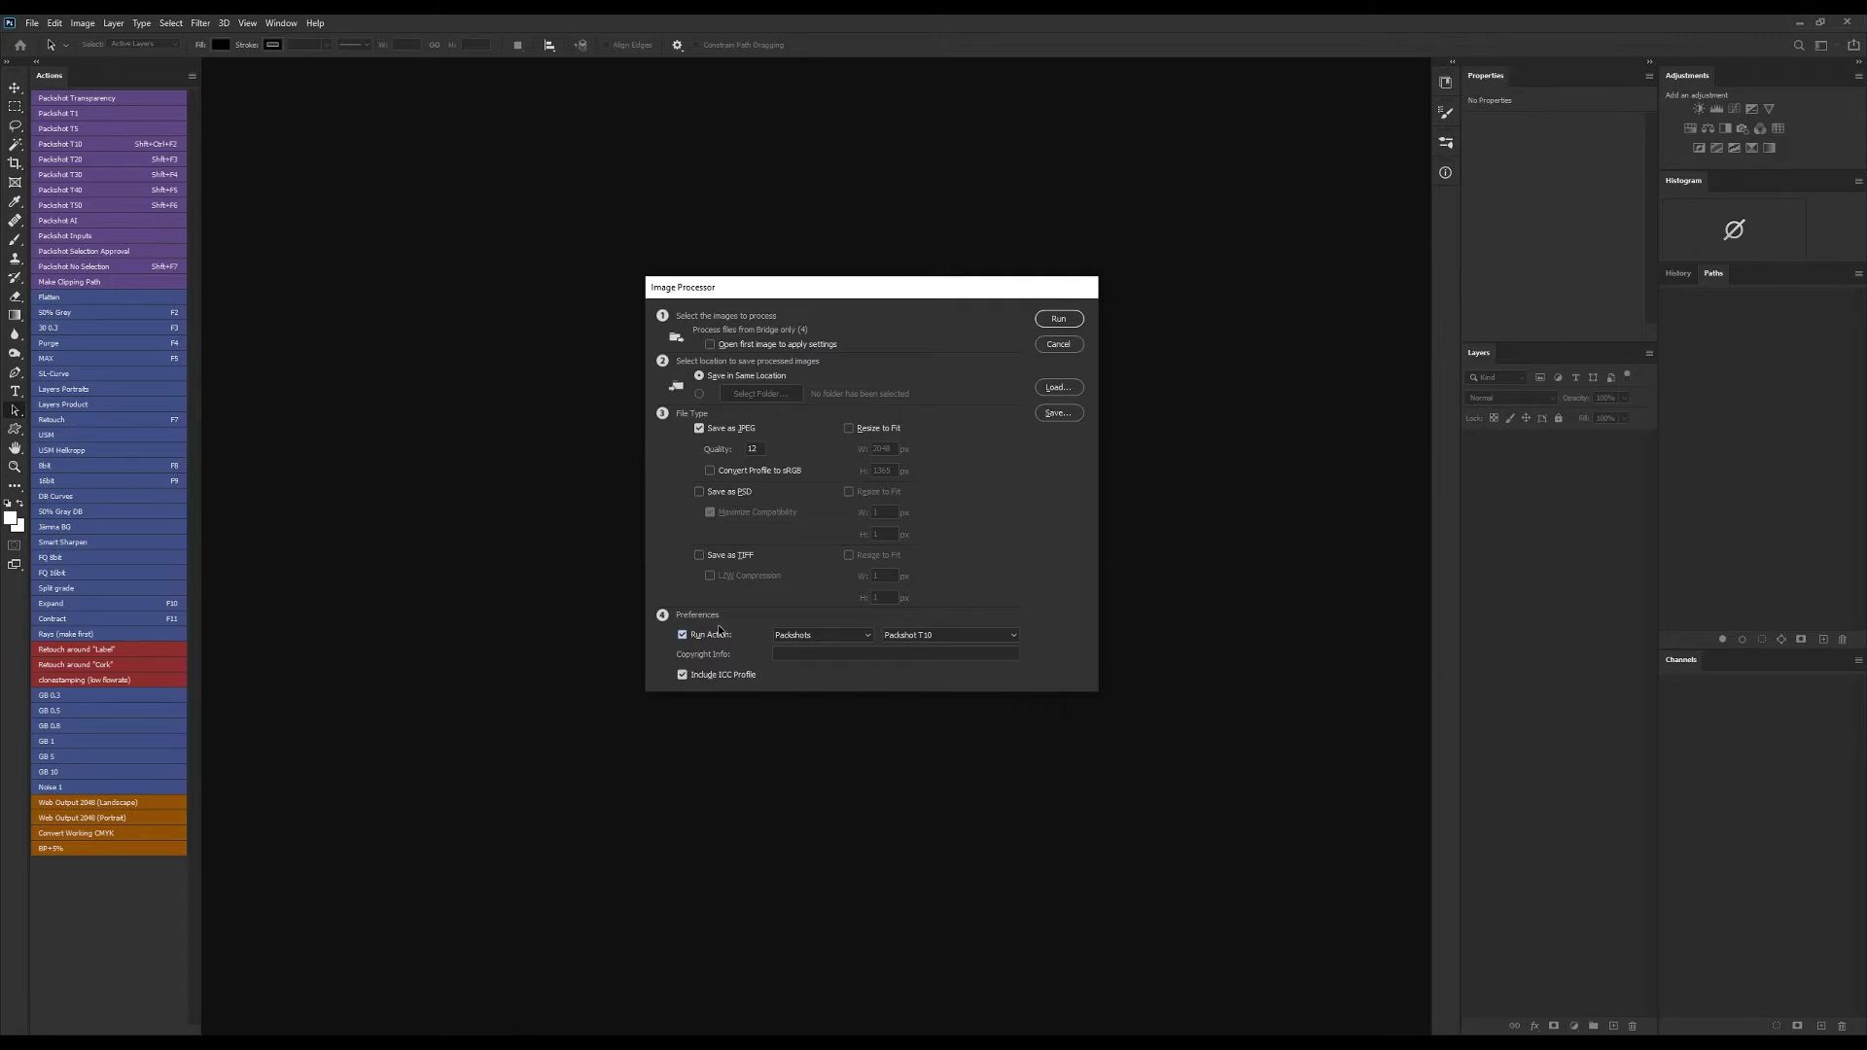
Set Run Action to the Outputs set's Web Output 2048 (Landscape) action
{"action": "left_click", "coordinate": [683, 635]}
{"action": "left_click", "coordinate": [683, 637]}
{"action": "left_click", "coordinate": [802, 636]}
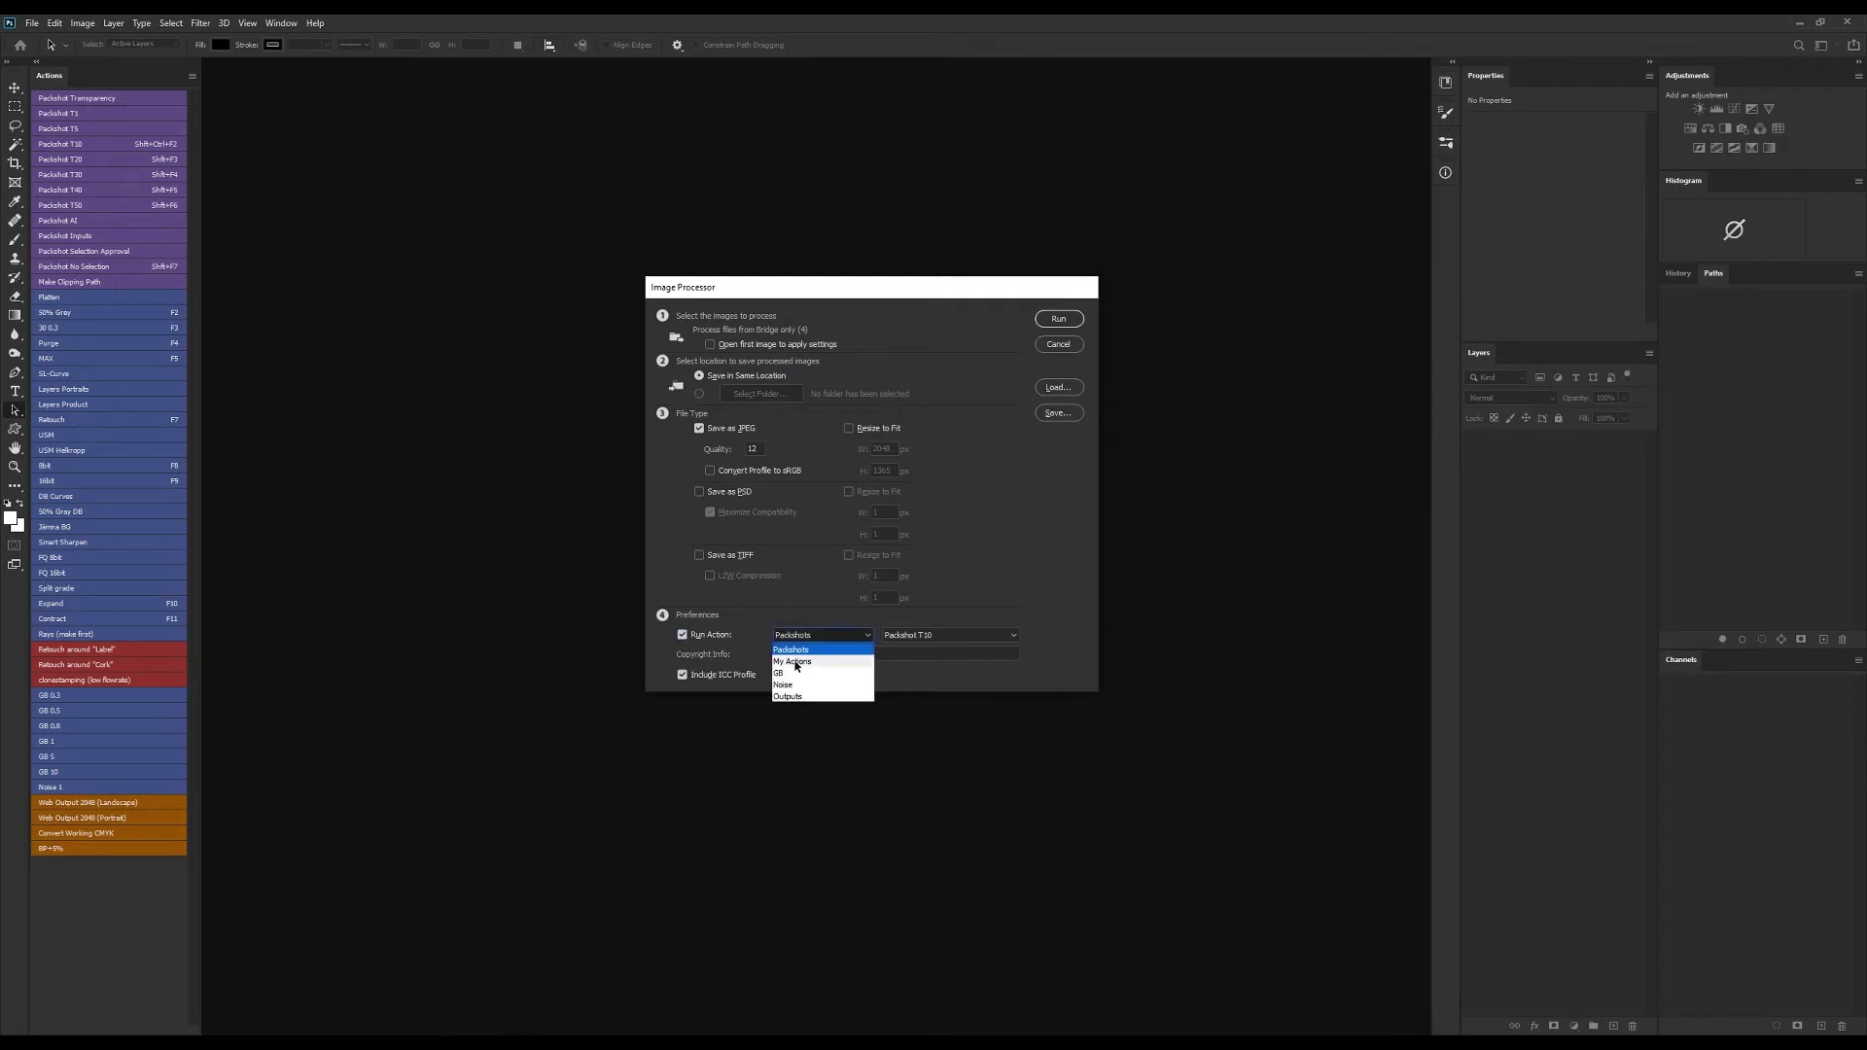
{"action": "left_click", "coordinate": [797, 699]}
{"action": "left_click", "coordinate": [926, 643]}
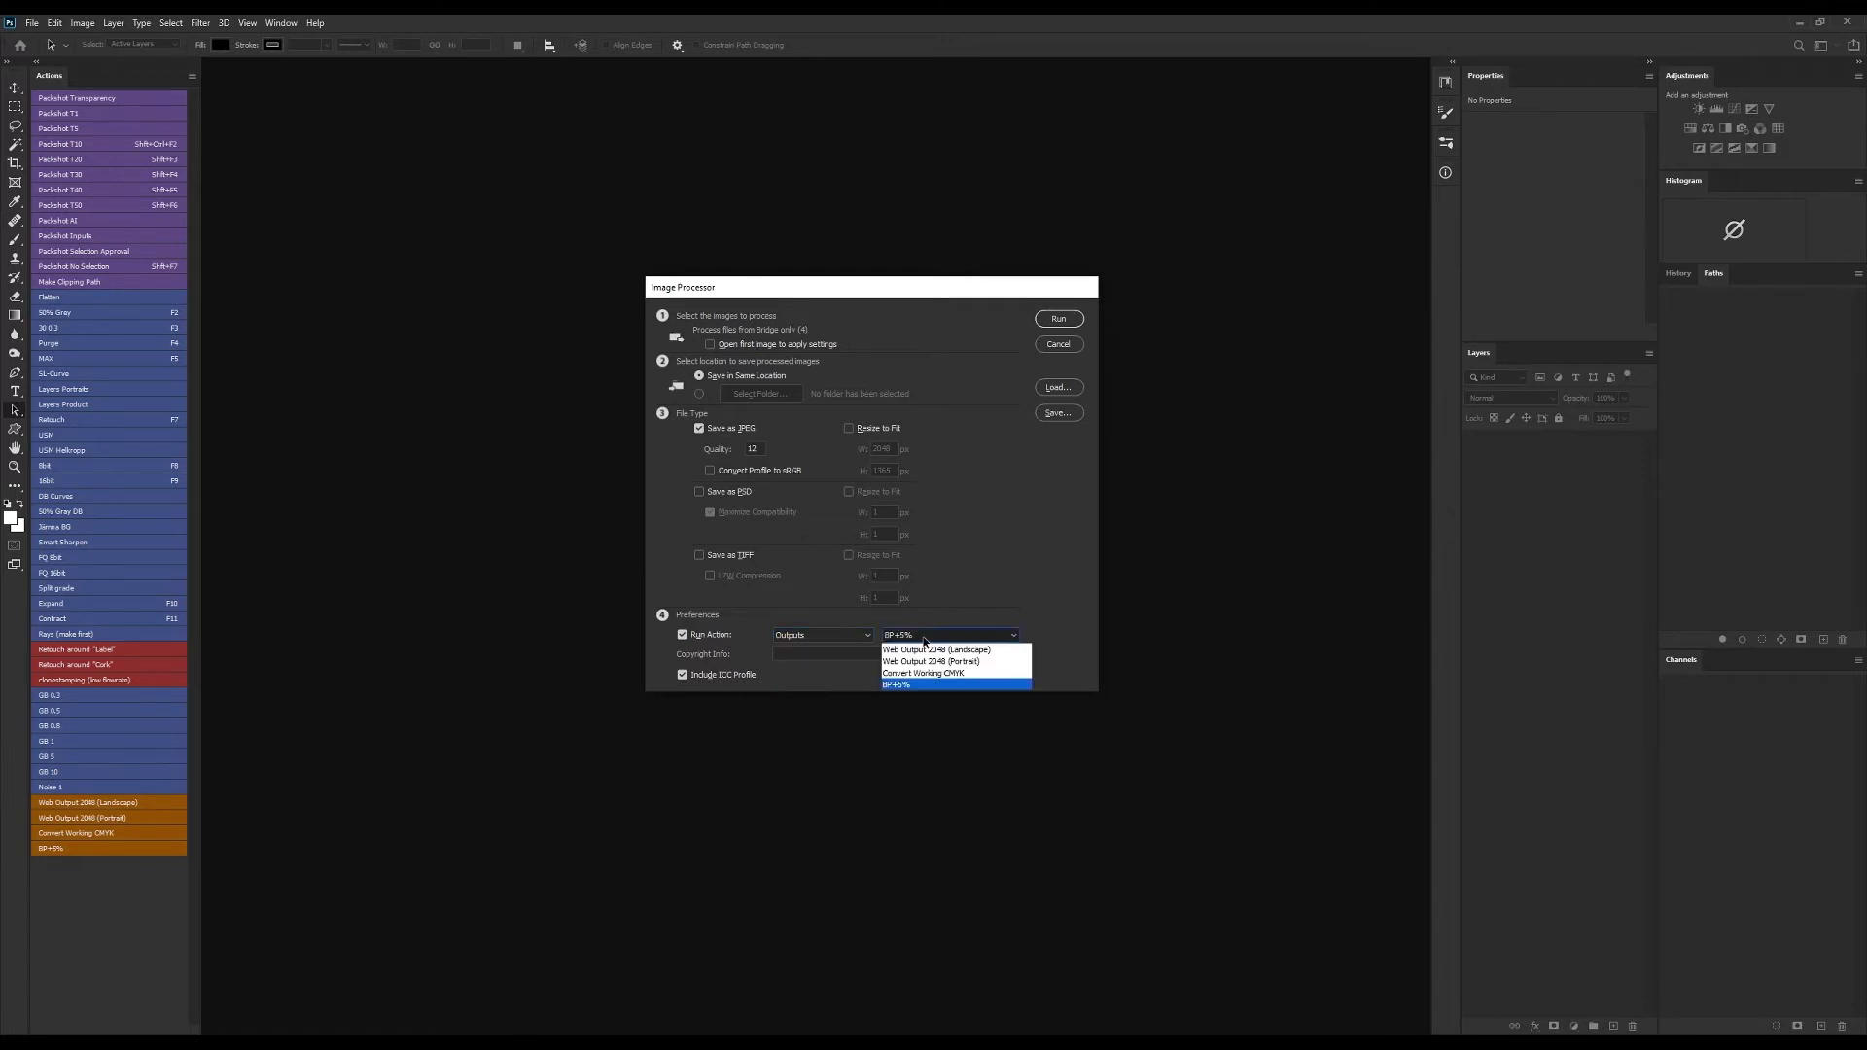
{"action": "left_click", "coordinate": [911, 650]}
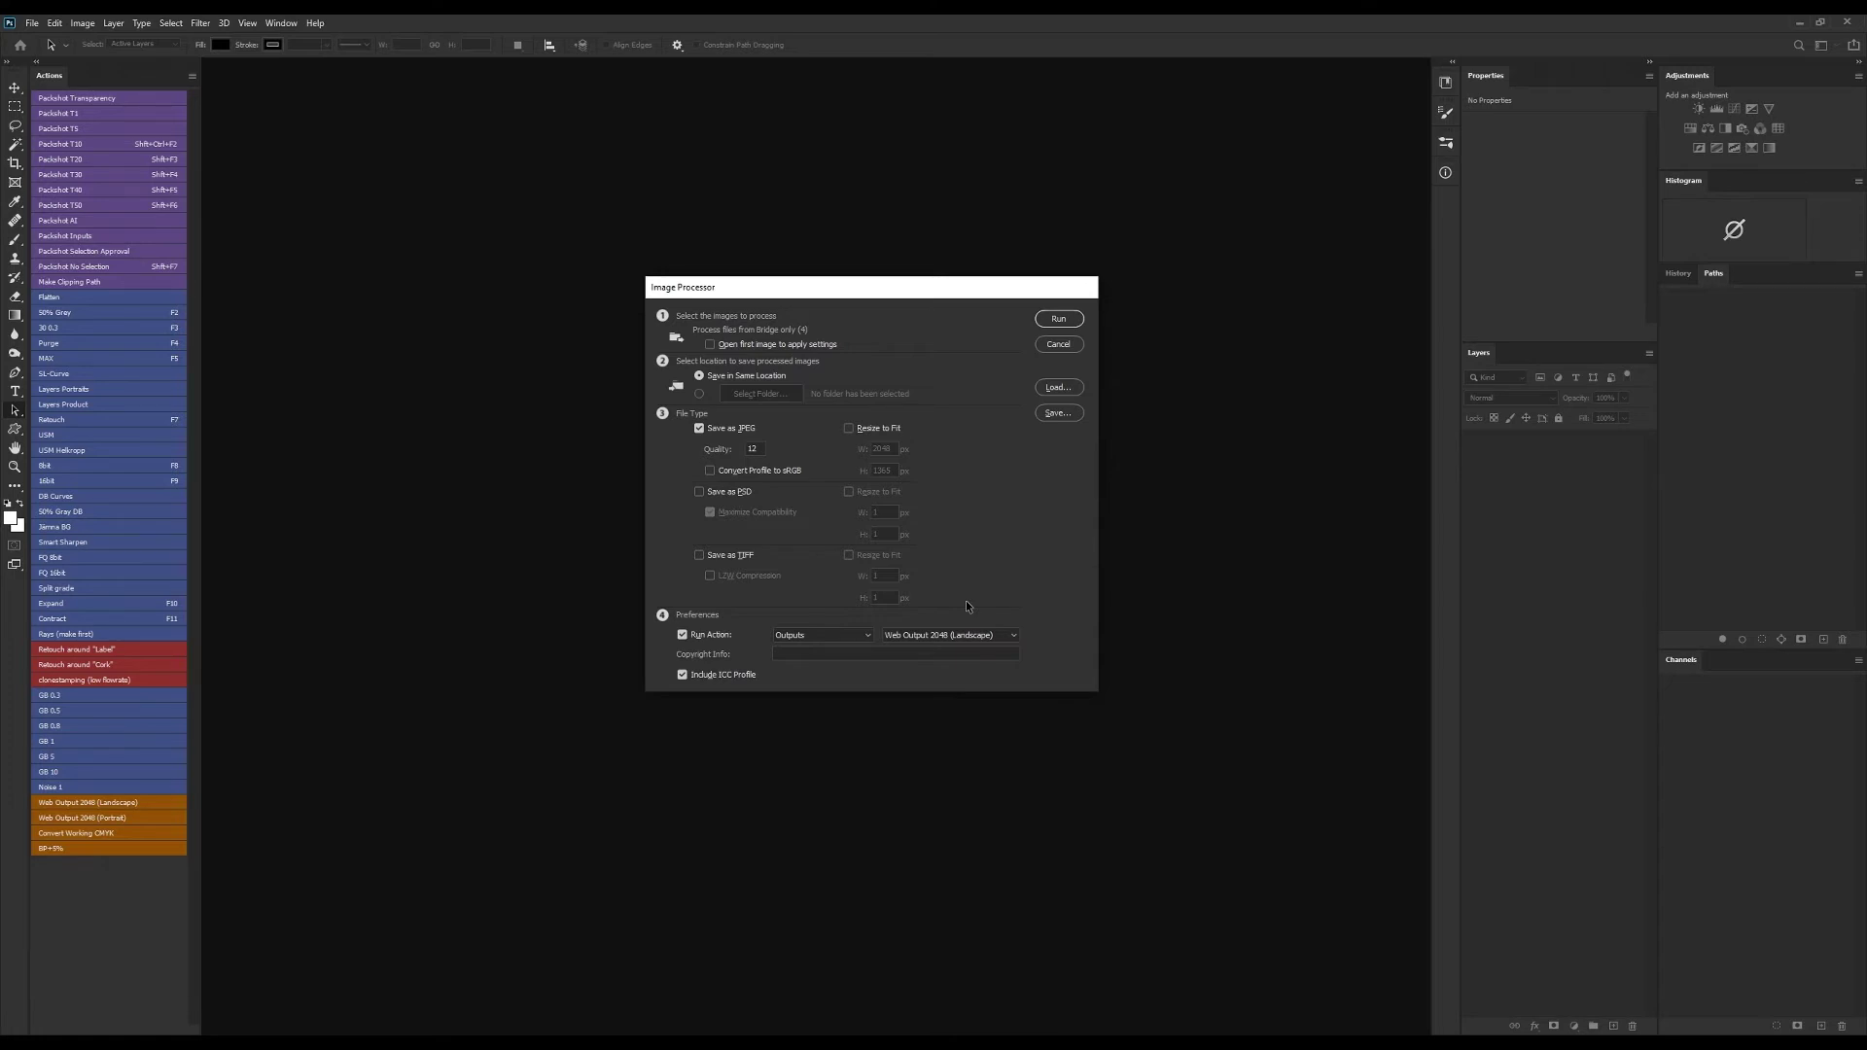
{"action": "left_click", "coordinate": [952, 633]}
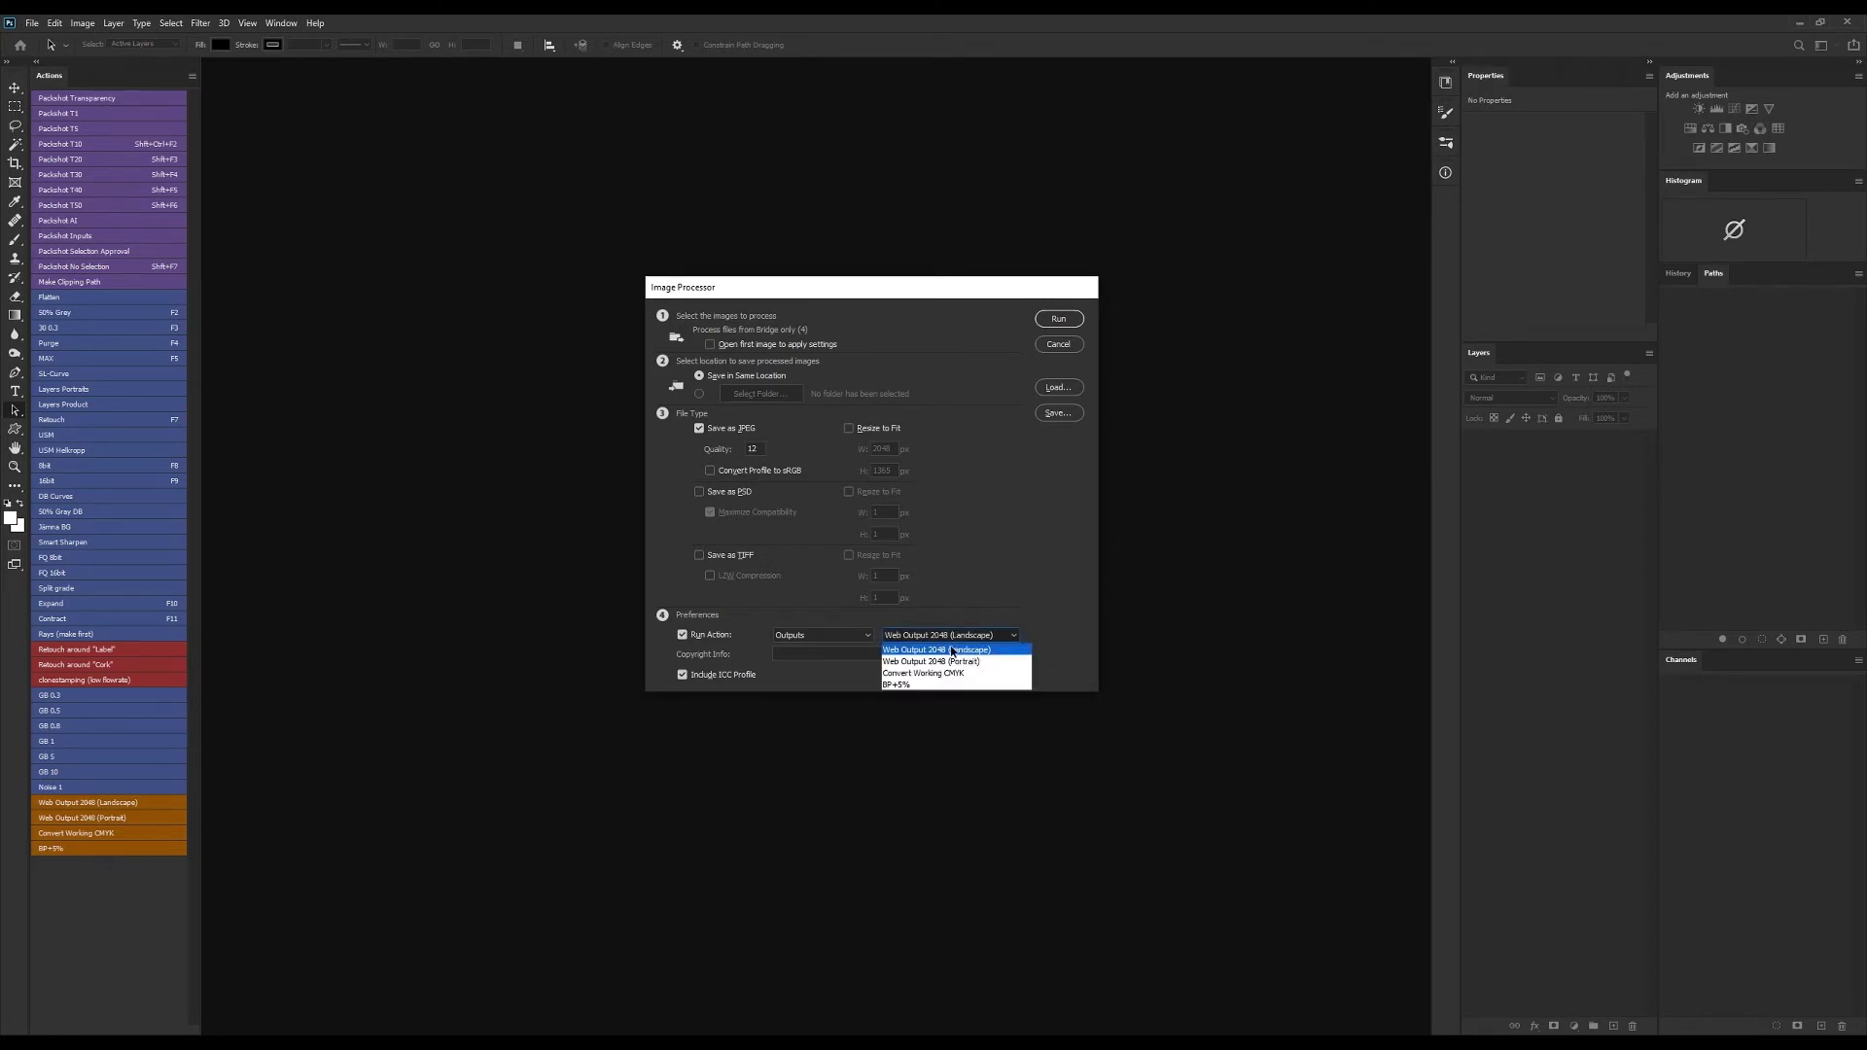
{"action": "left_click", "coordinate": [950, 650]}
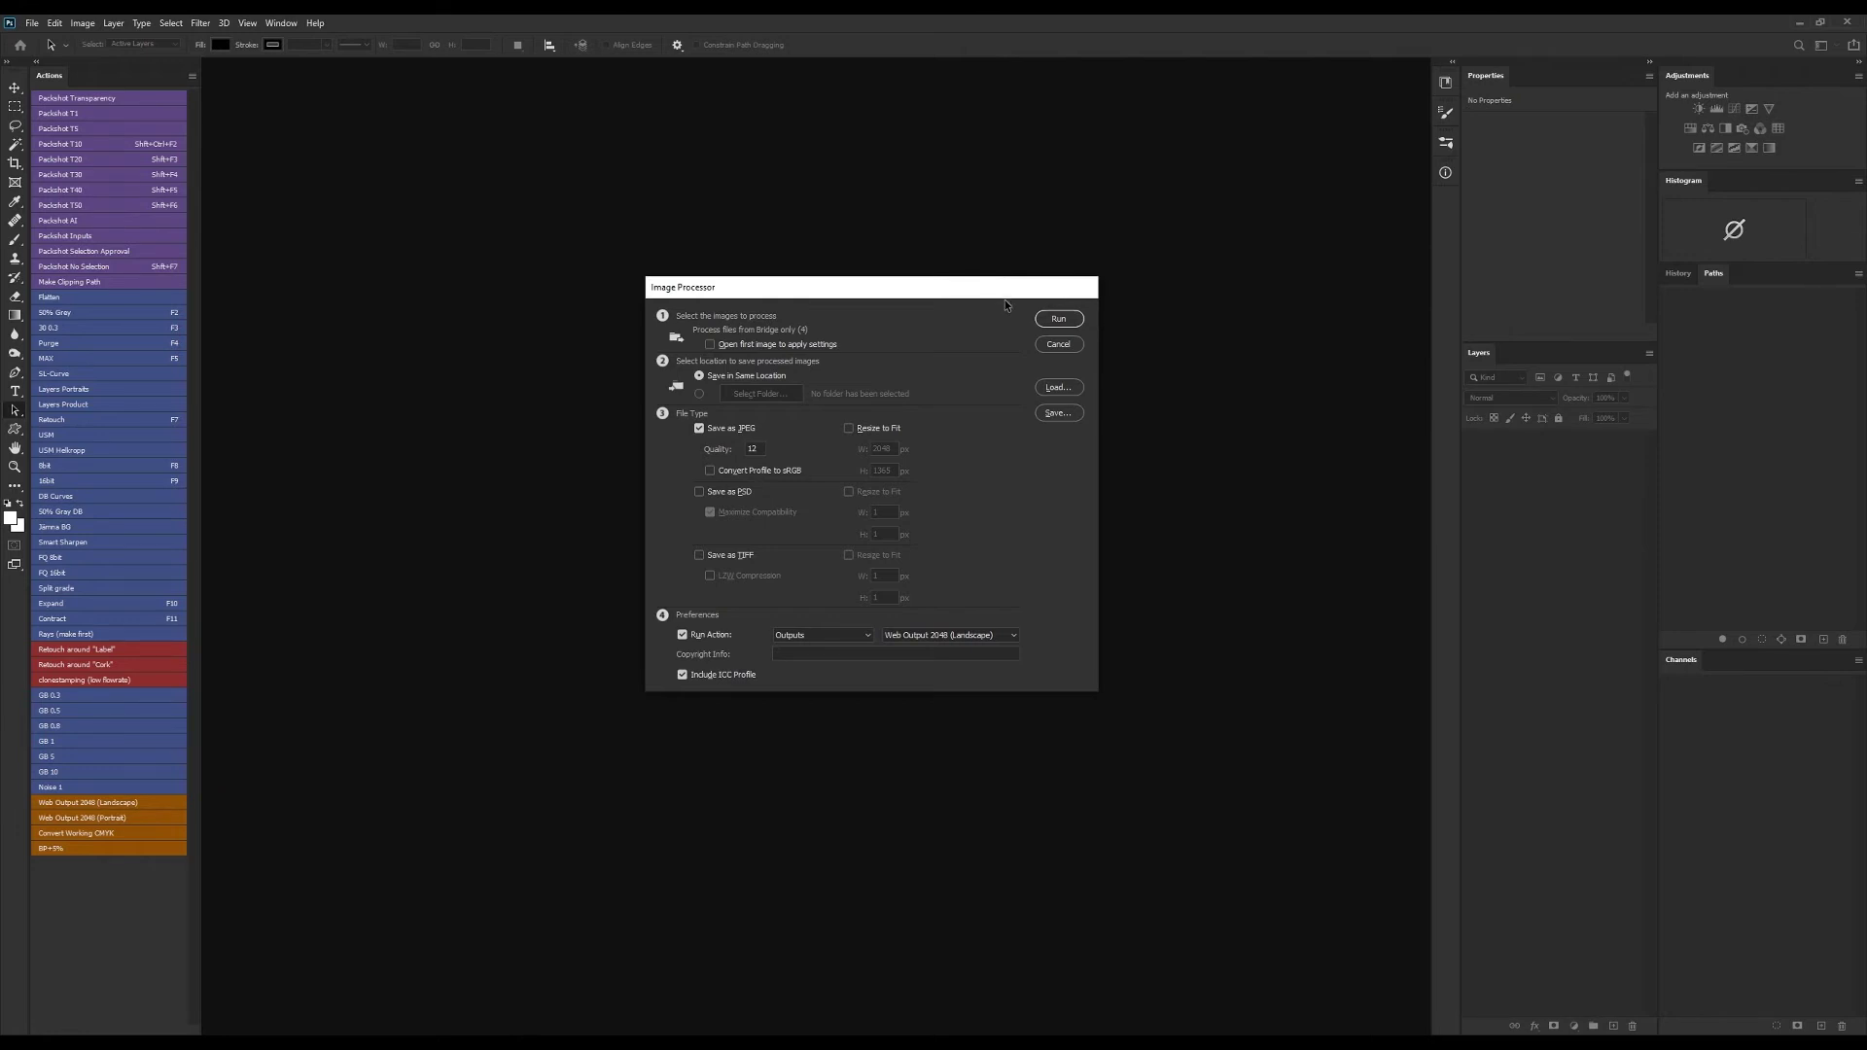
Run the Image Processor on the four phone images and return to Bridge
{"action": "left_click", "coordinate": [1047, 320]}
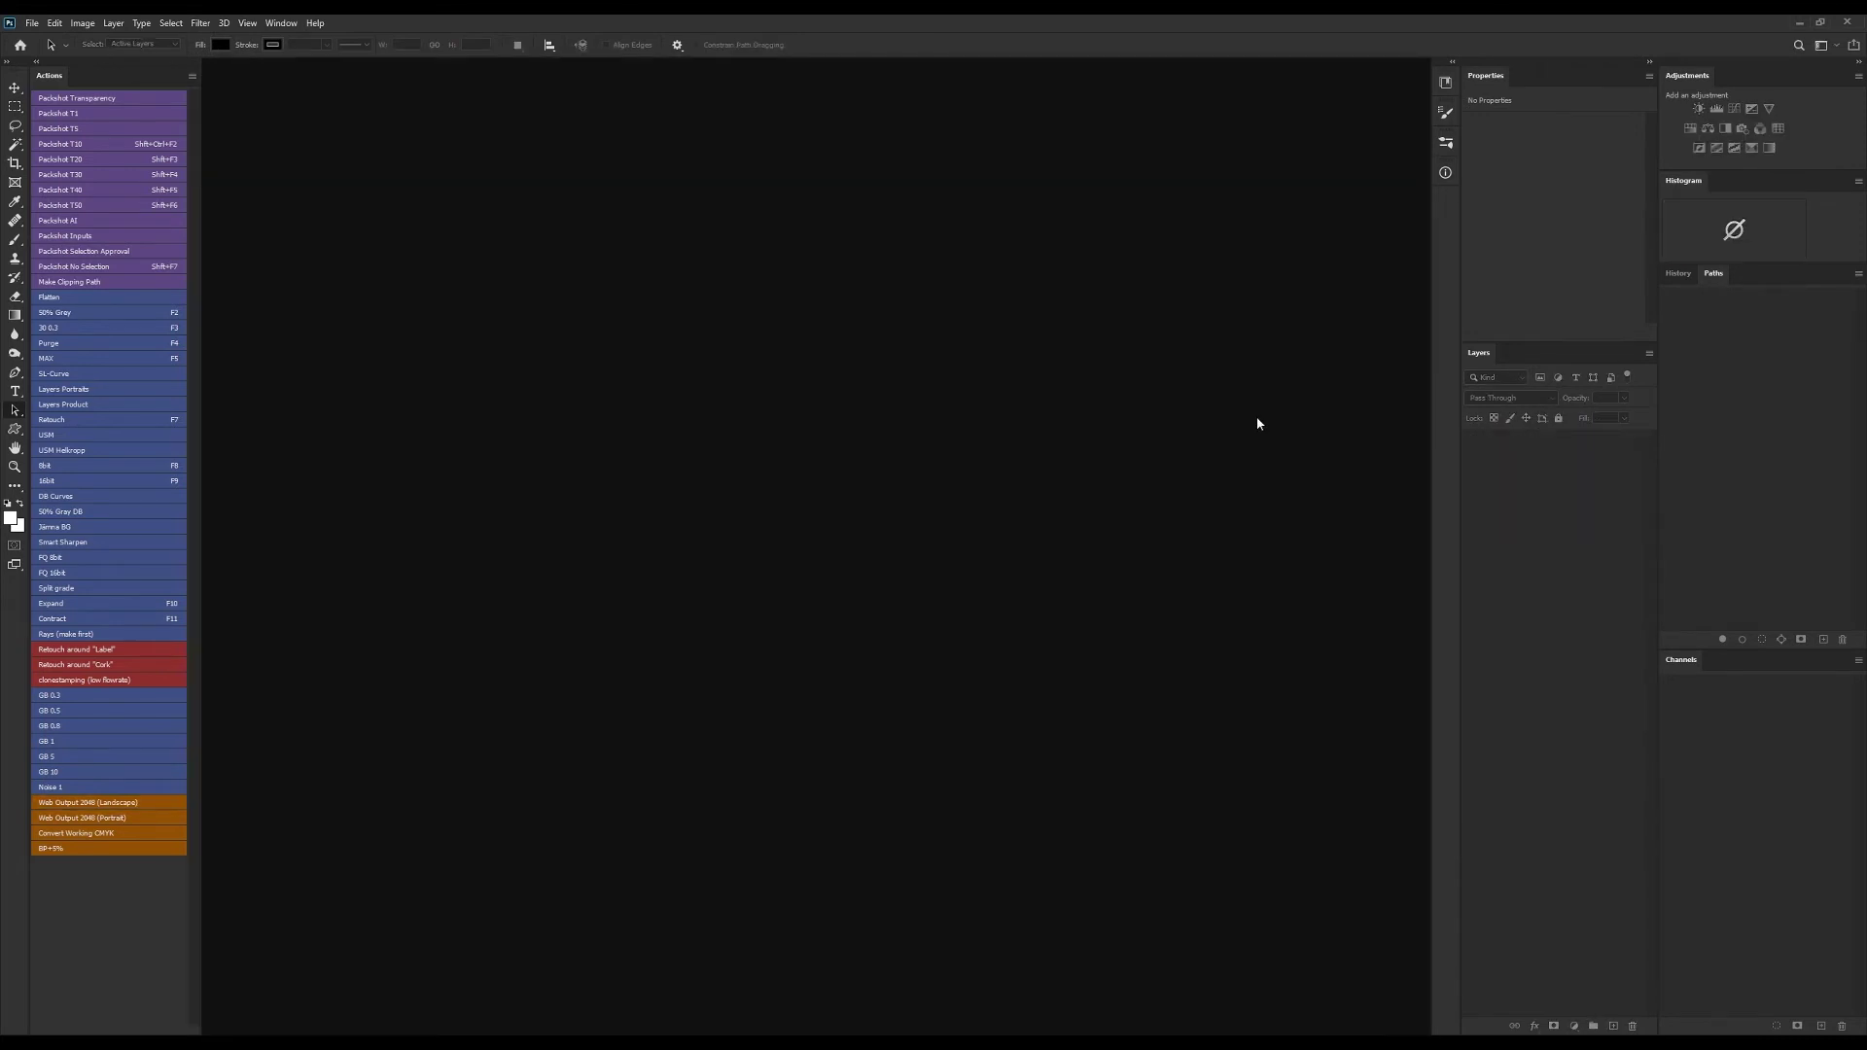
{"action": "key", "text": "alt+Tab"}
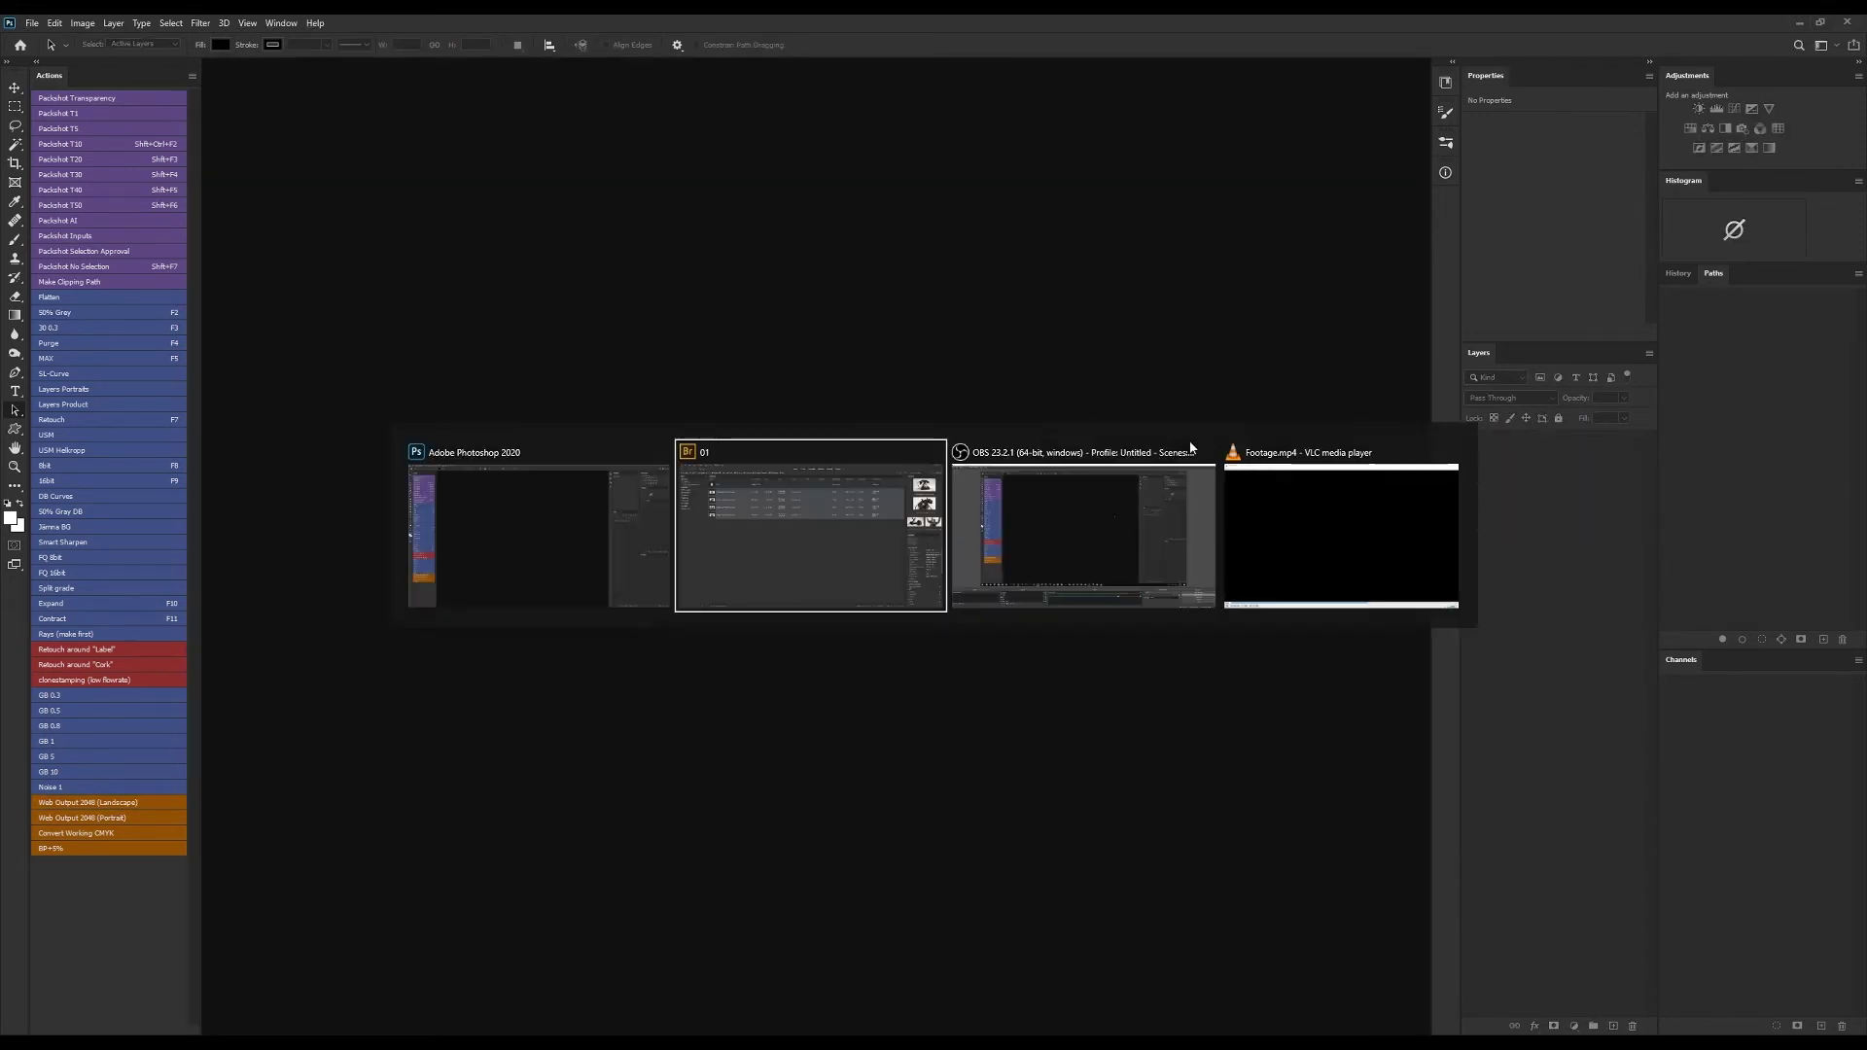
{"action": "left_click", "coordinate": [830, 552]}
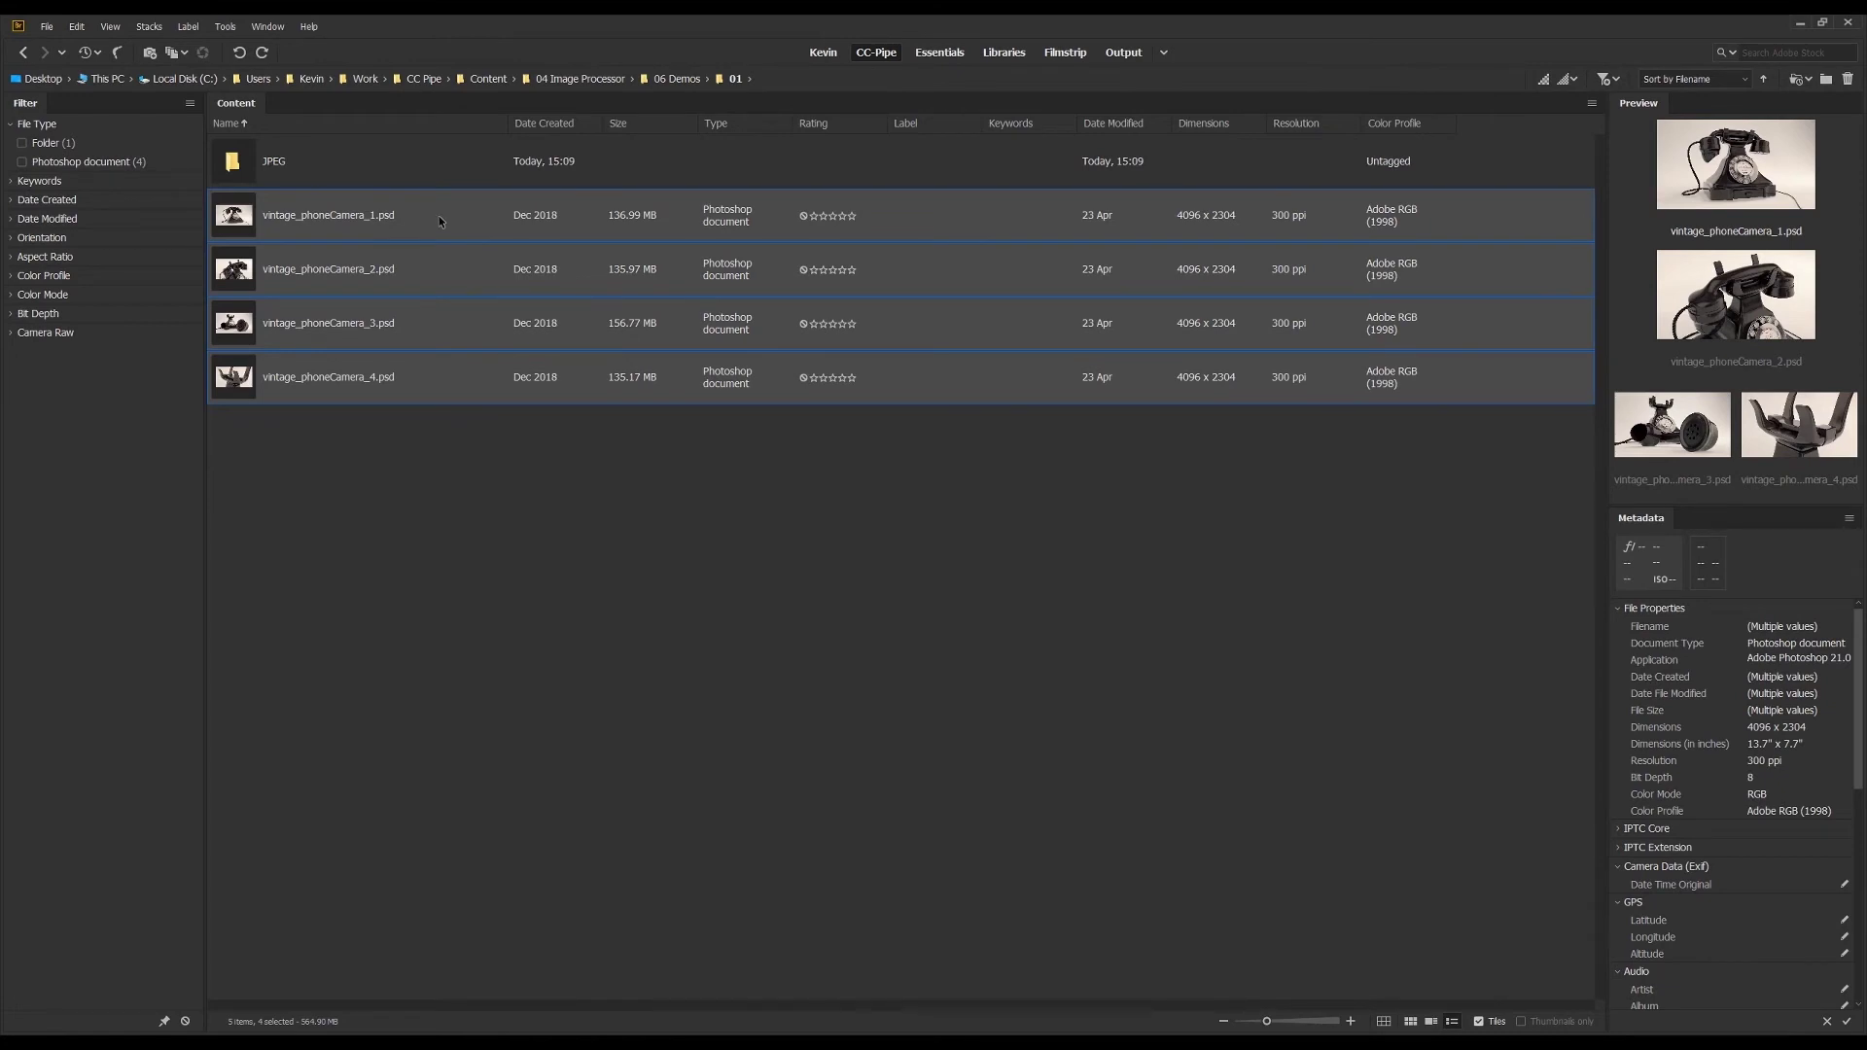
Open the new JPEG folder to review the four 2048 x 1152 JPGs, then go up to 06 Demos
{"action": "double_click", "coordinate": [413, 180]}
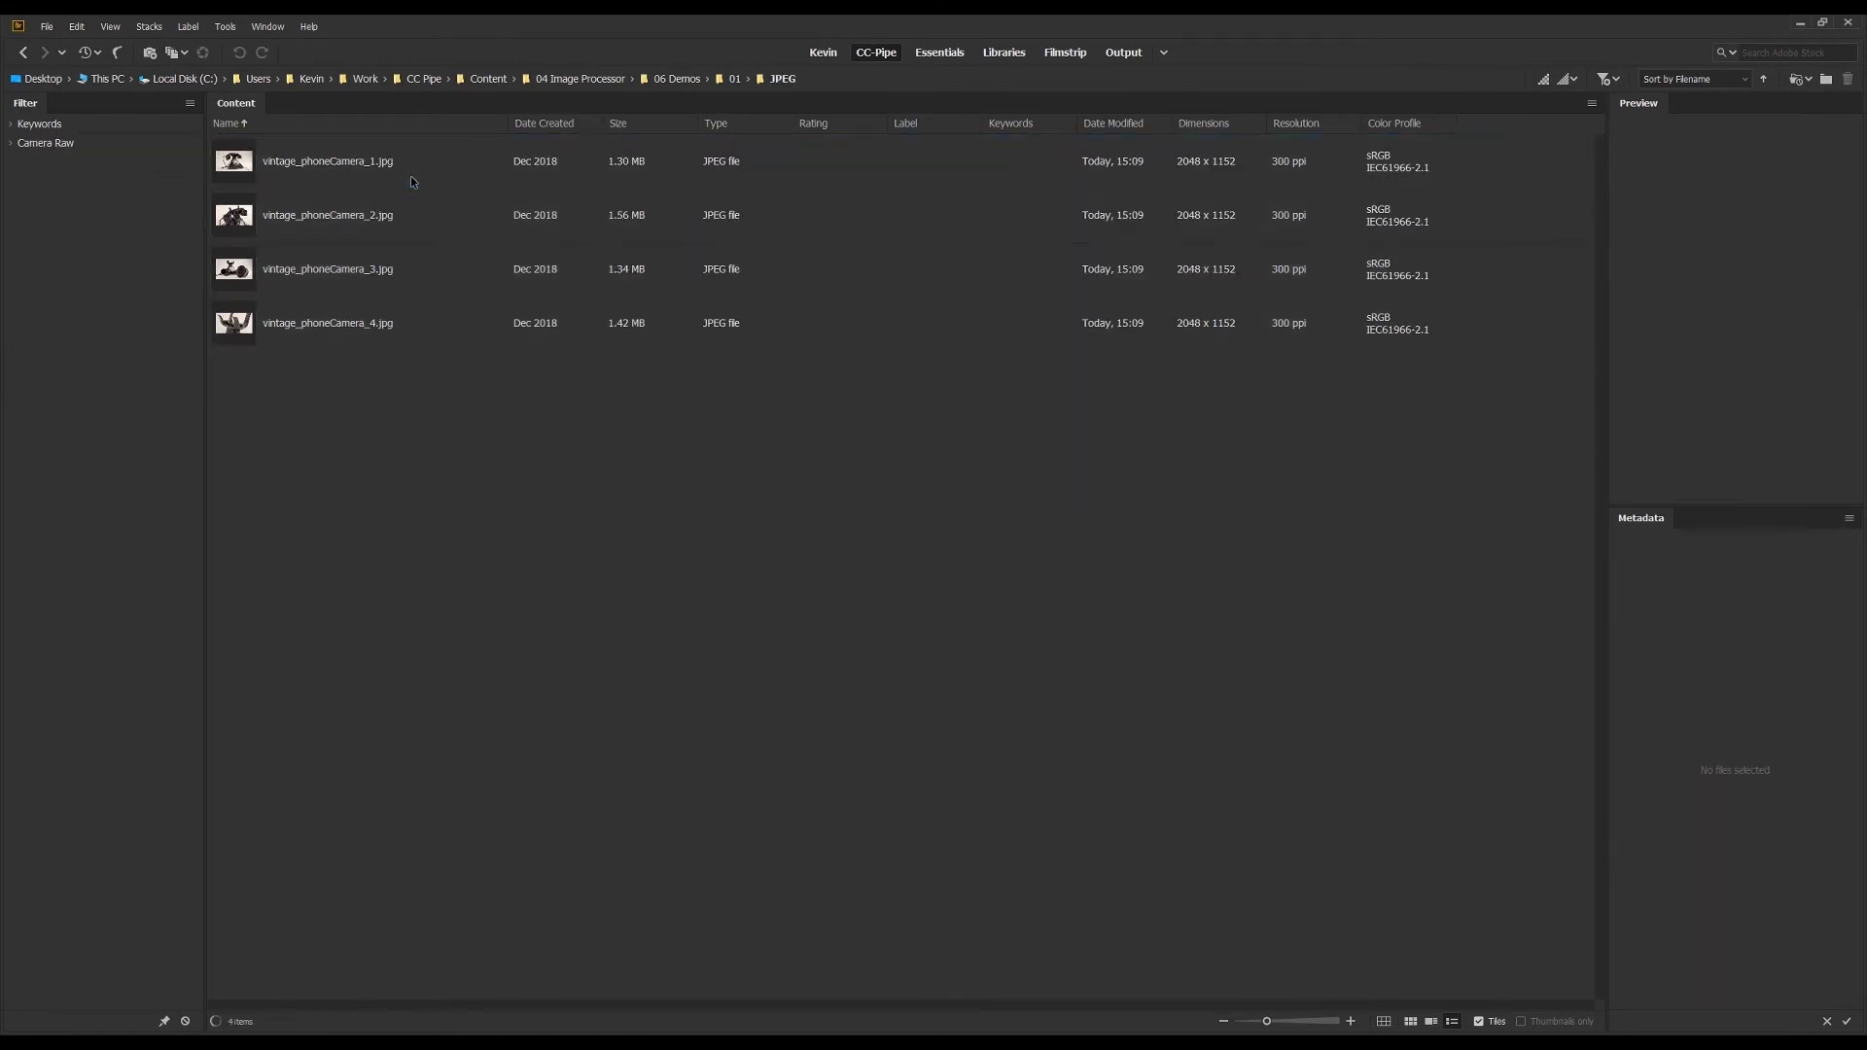
{"action": "left_click", "coordinate": [410, 177]}
{"action": "left_click", "coordinate": [407, 337], "text": "shift"}
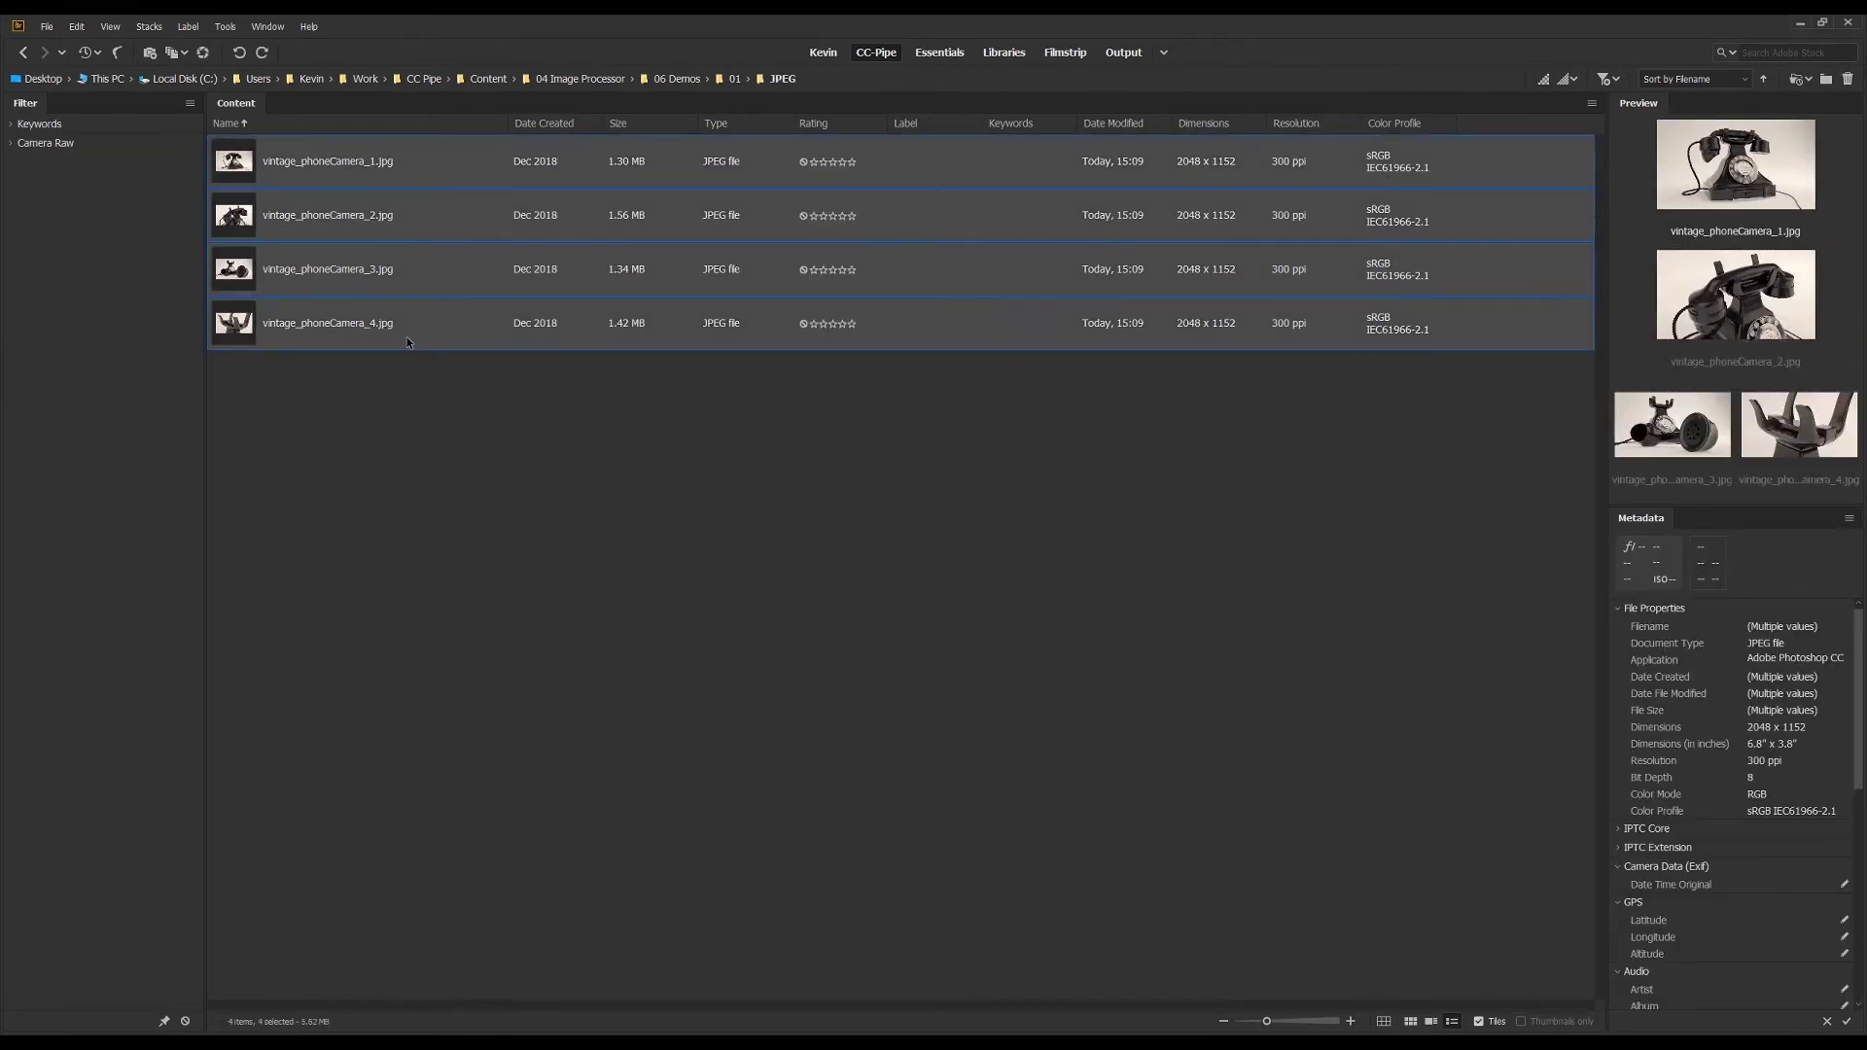
{"action": "left_click", "coordinate": [485, 414]}
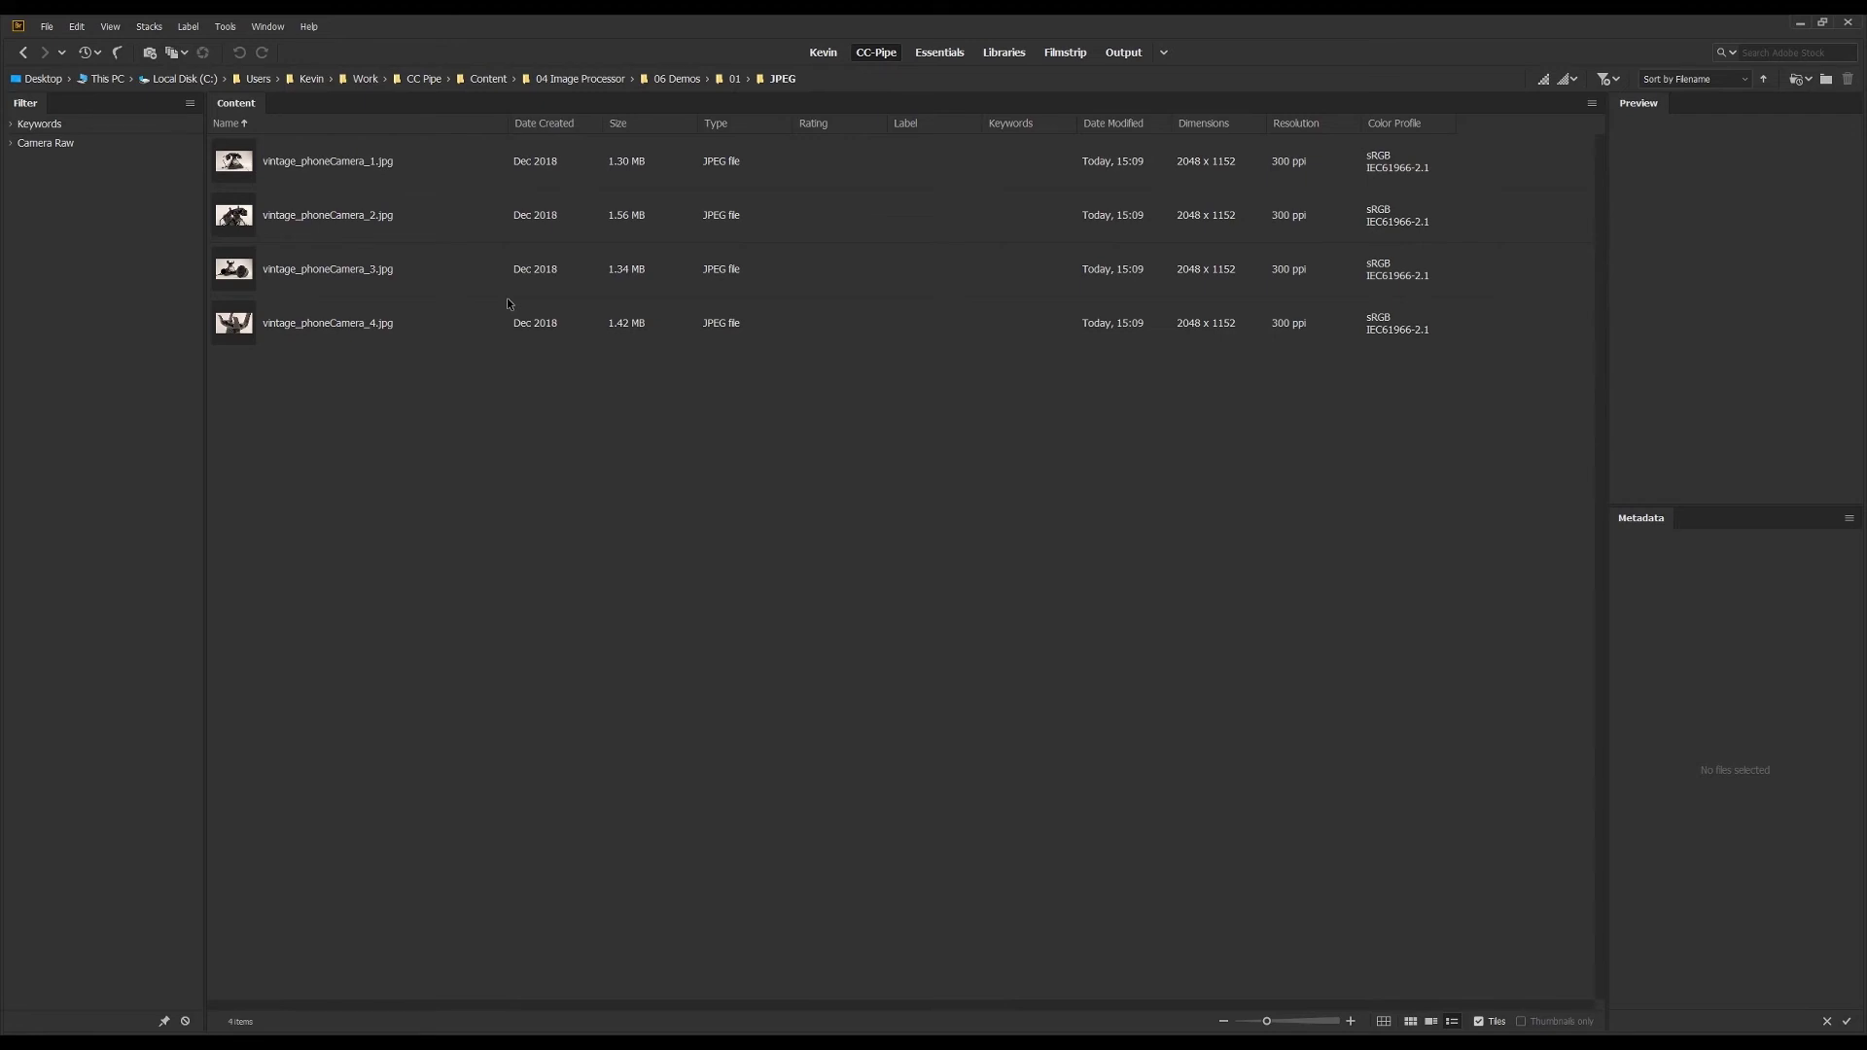
{"action": "left_click", "coordinate": [690, 79]}
Open folder 02, select telegrapher_wine_3 to telegrapher_wine_5 PSDs, and preview them full screen
{"action": "left_click", "coordinate": [393, 221]}
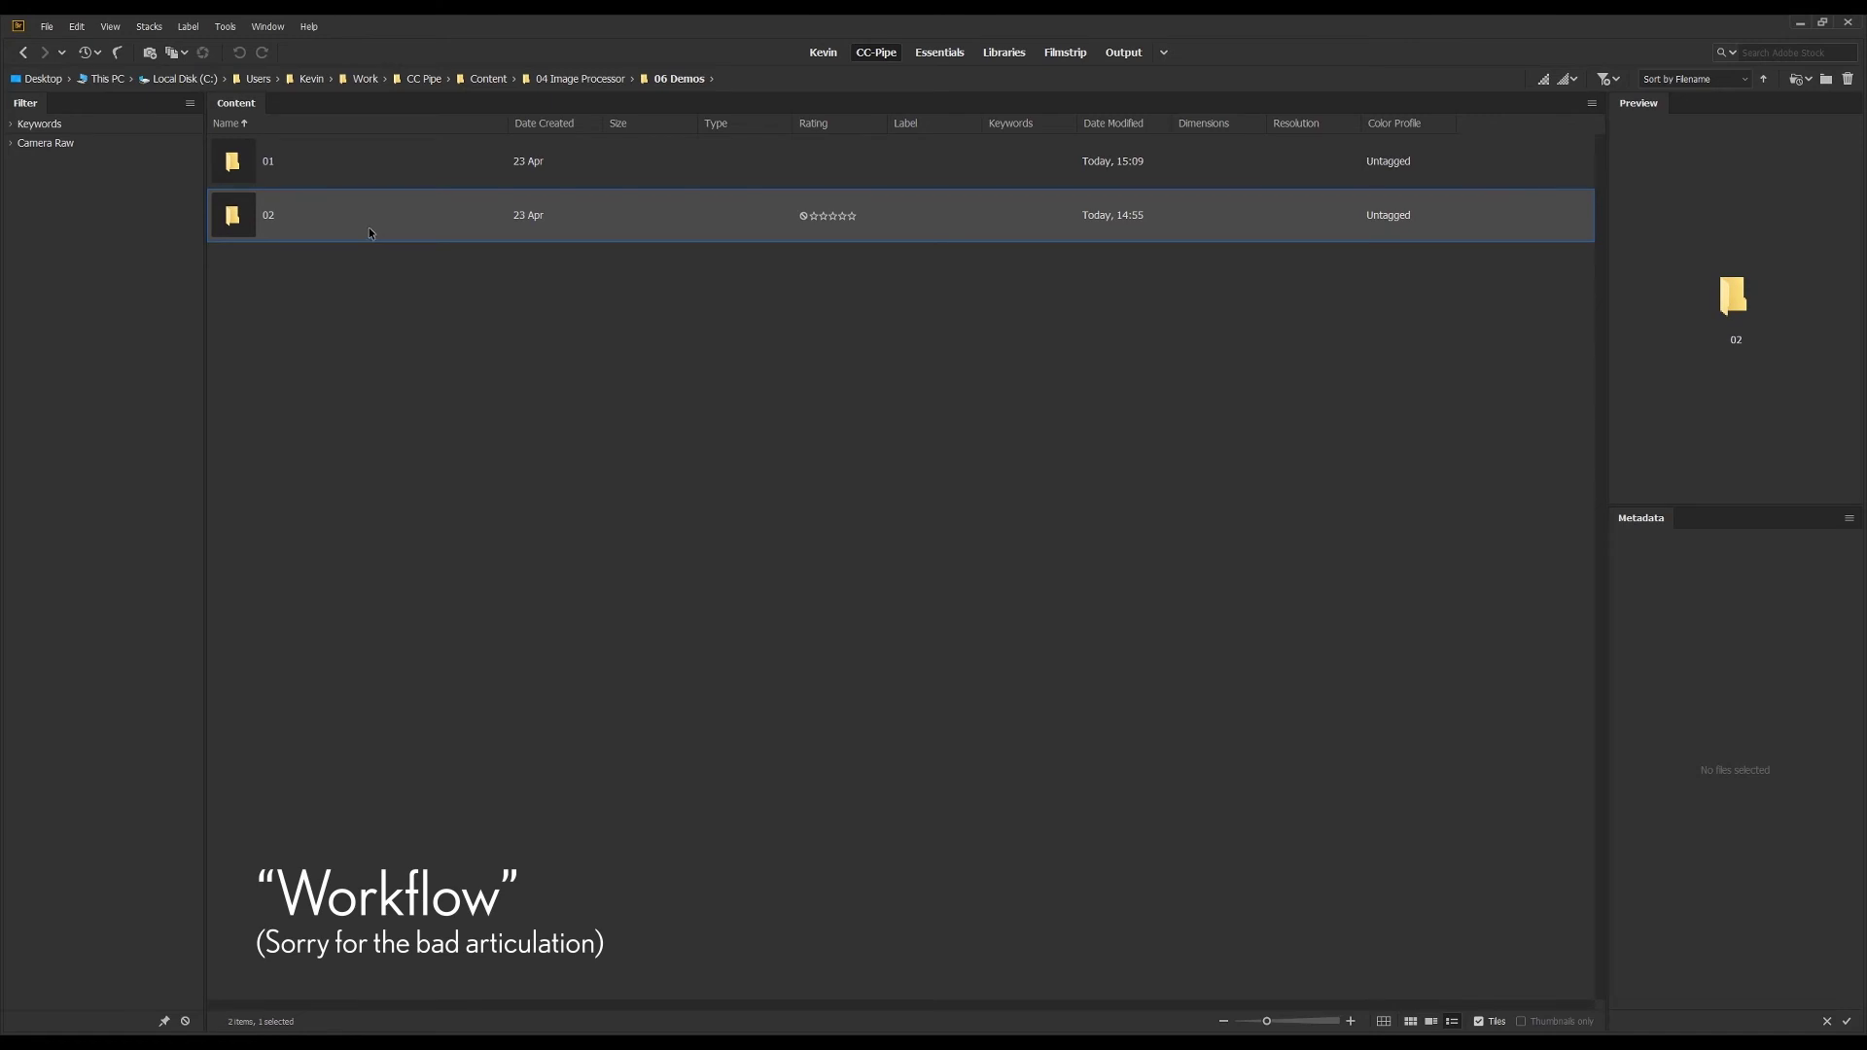
{"action": "double_click", "coordinate": [369, 233]}
{"action": "left_click", "coordinate": [365, 276]}
{"action": "left_click", "coordinate": [372, 380], "text": "shift"}
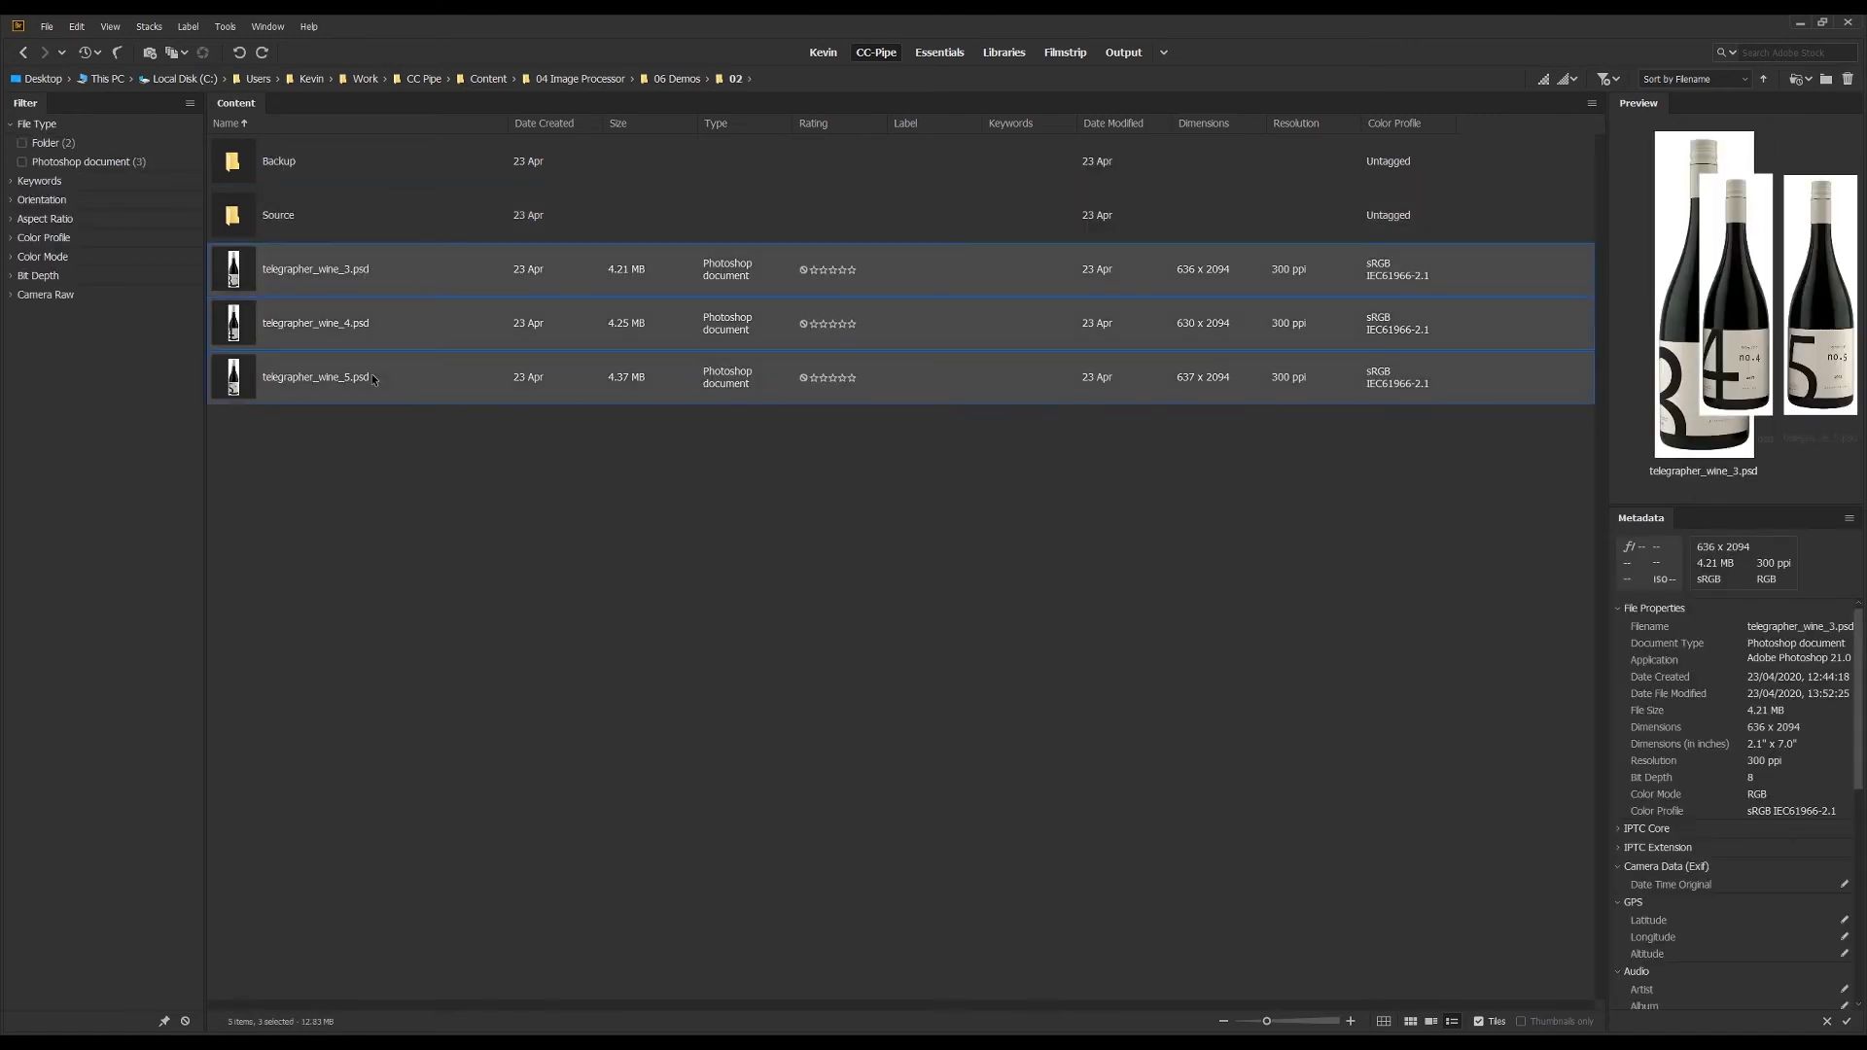
{"action": "key", "text": "space"}
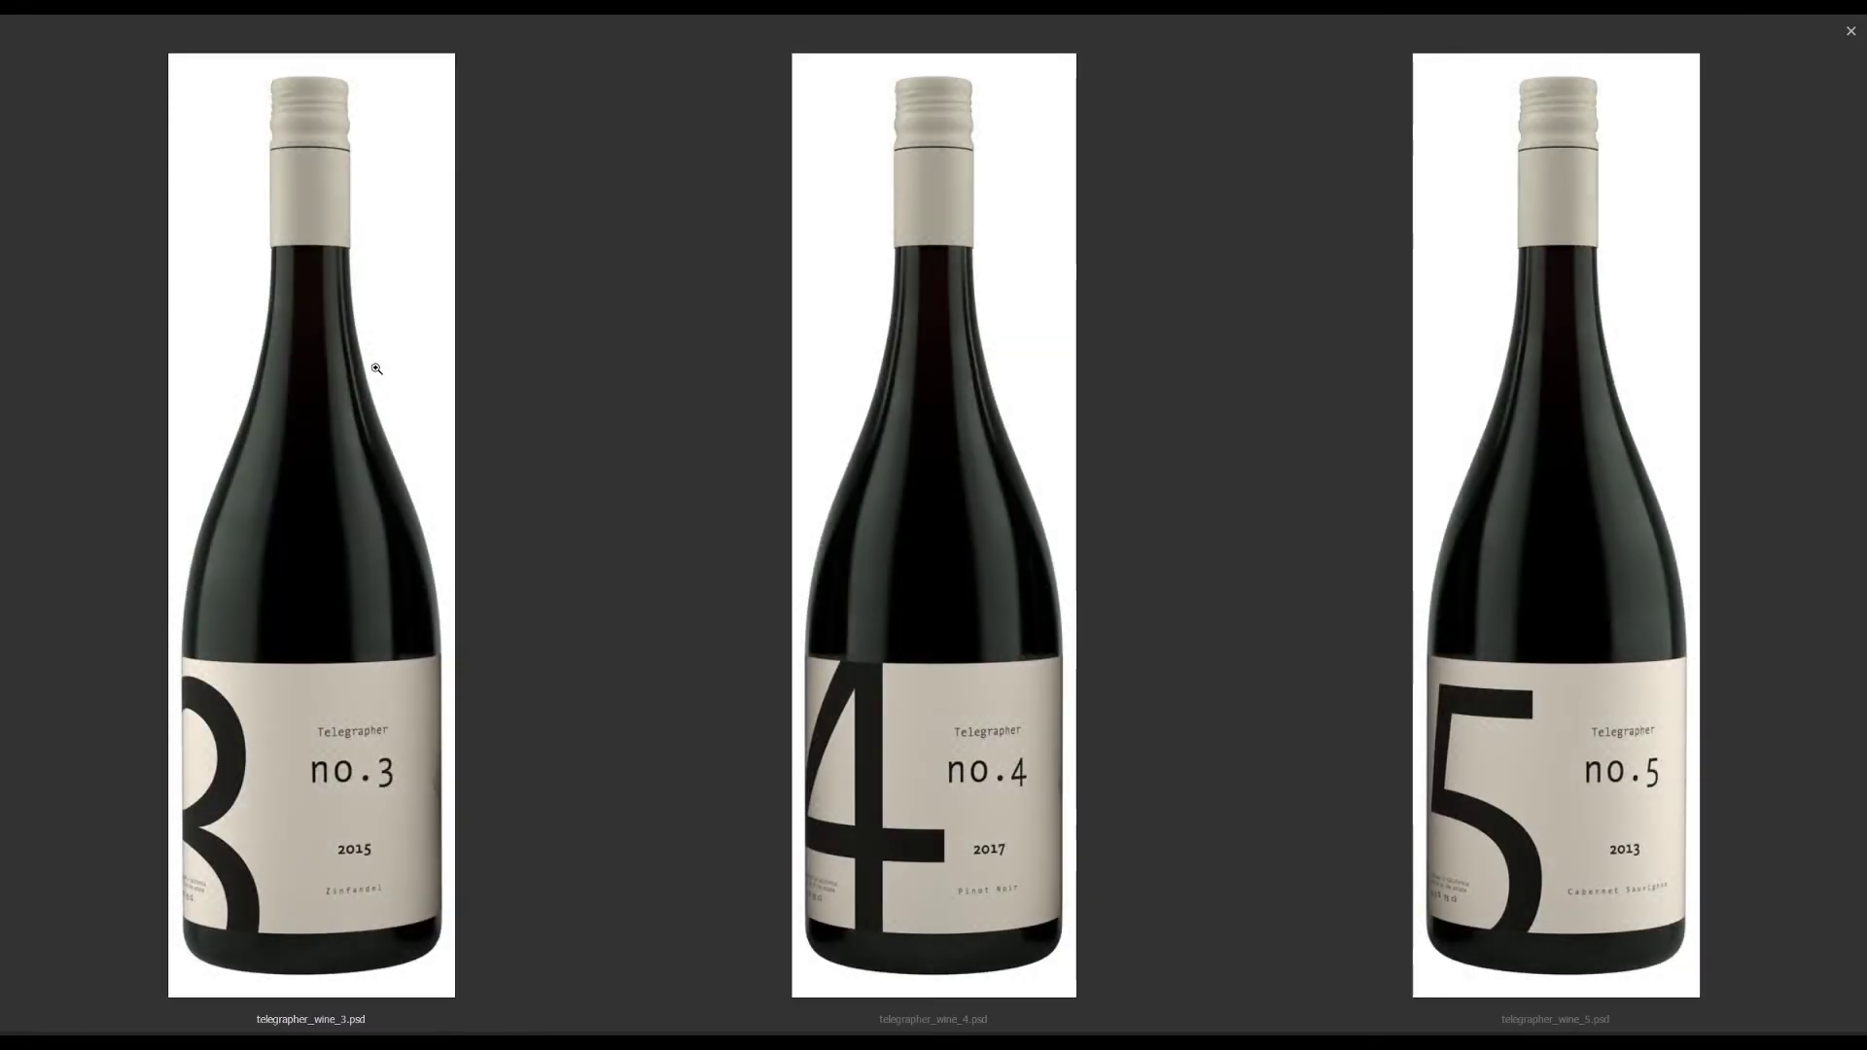
{"action": "key", "text": "space"}
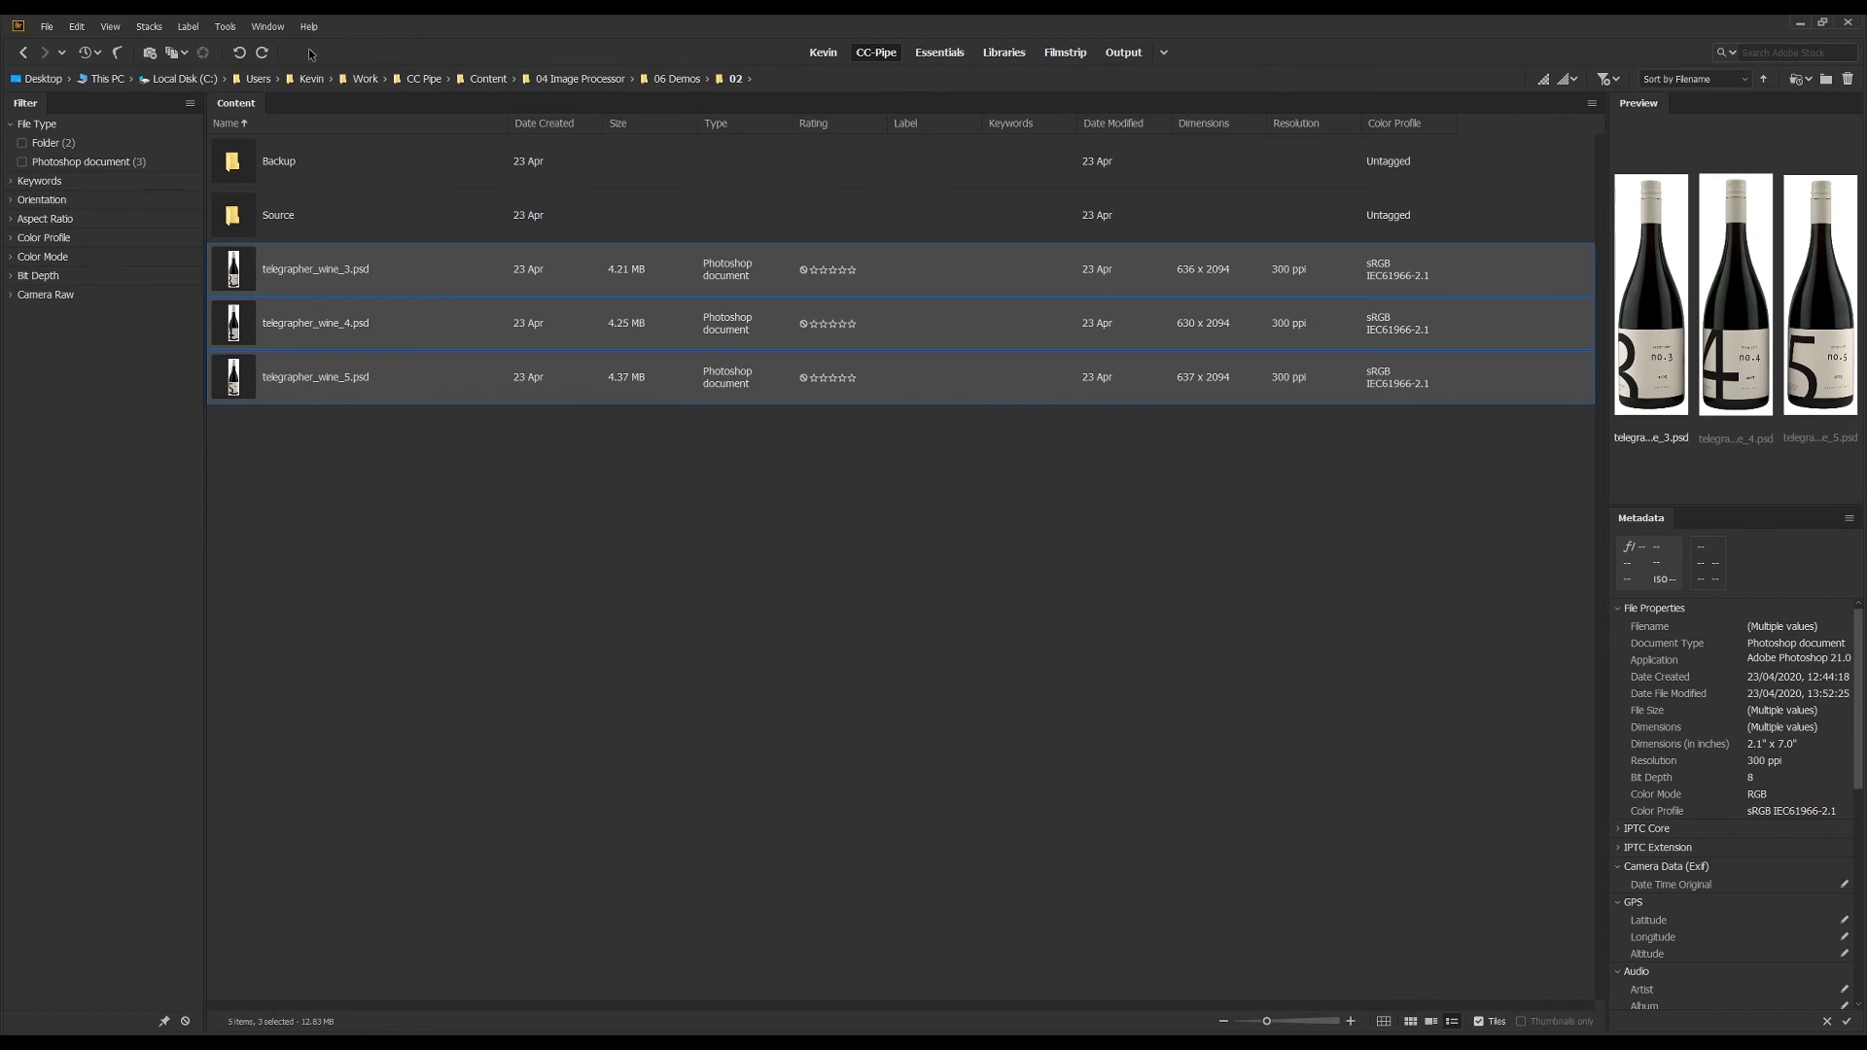
Launch the Image Processor on the three selected wine PSDs
{"action": "left_click", "coordinate": [229, 29]}
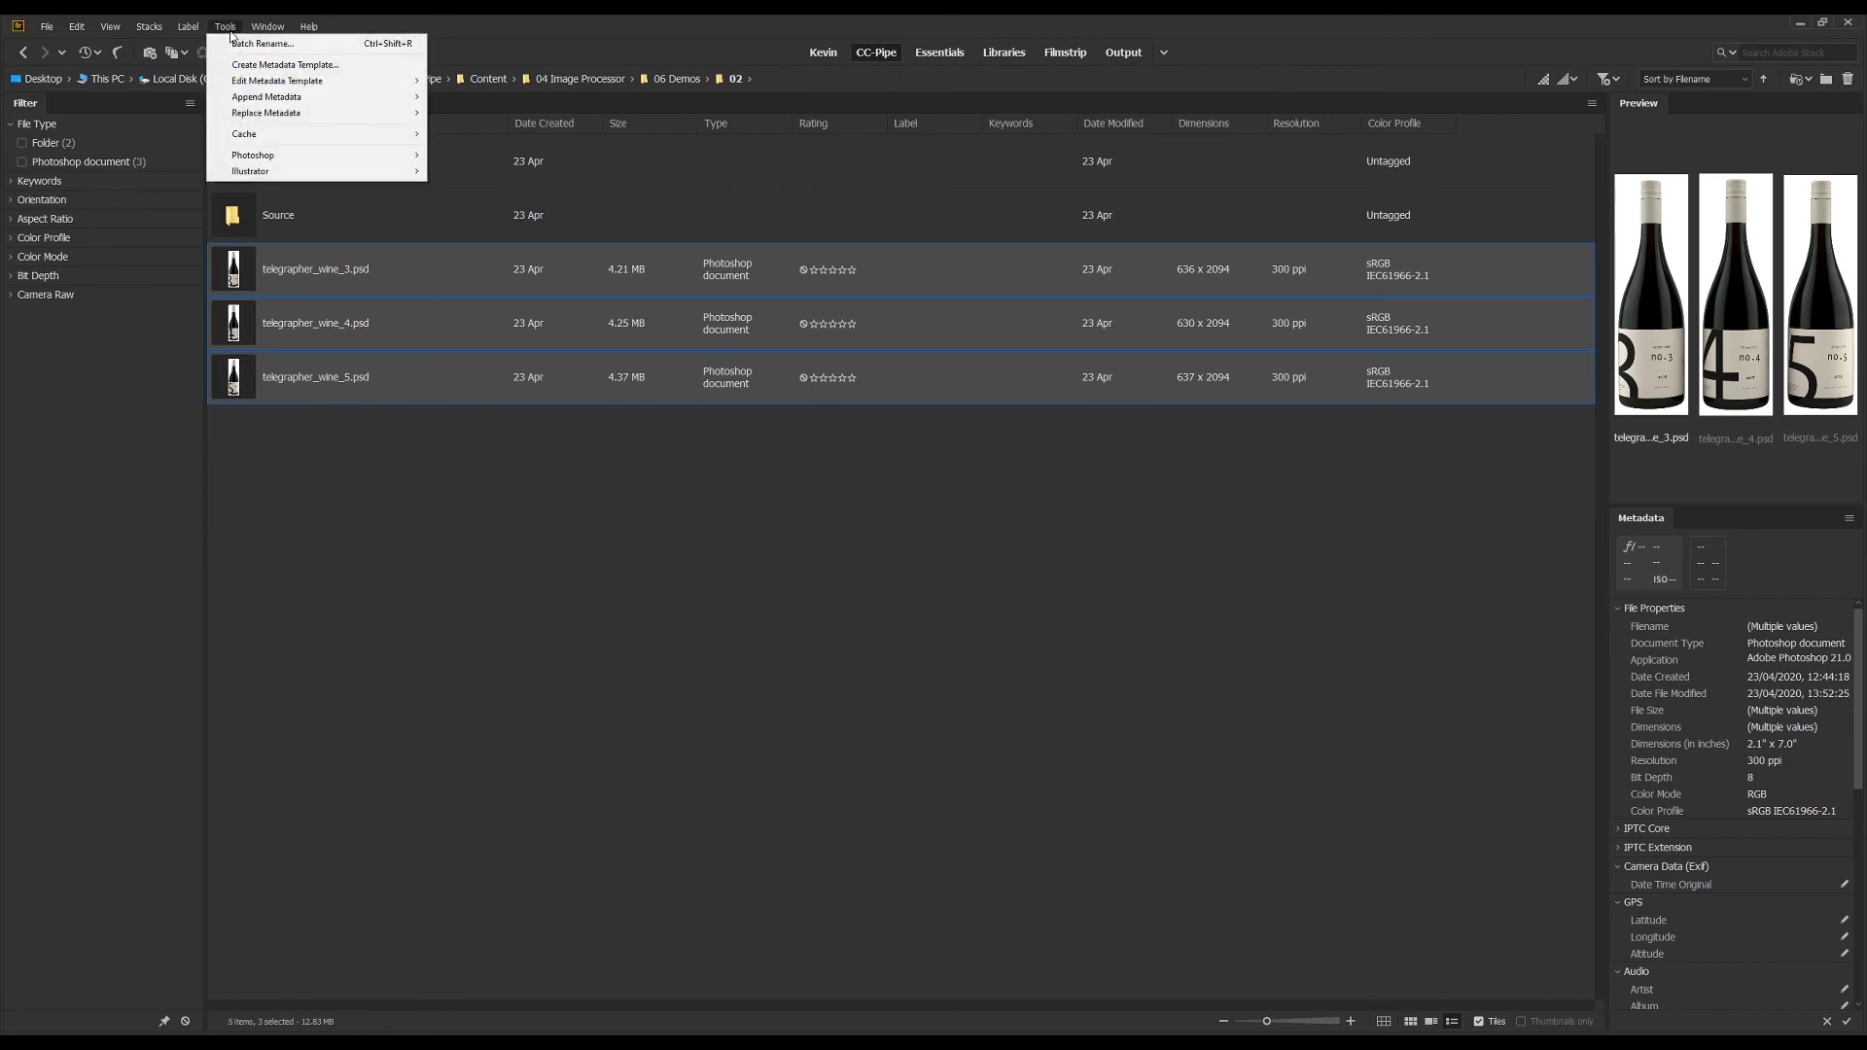
{"action": "mouse_move", "coordinate": [291, 155]}
{"action": "left_click", "coordinate": [482, 189]}
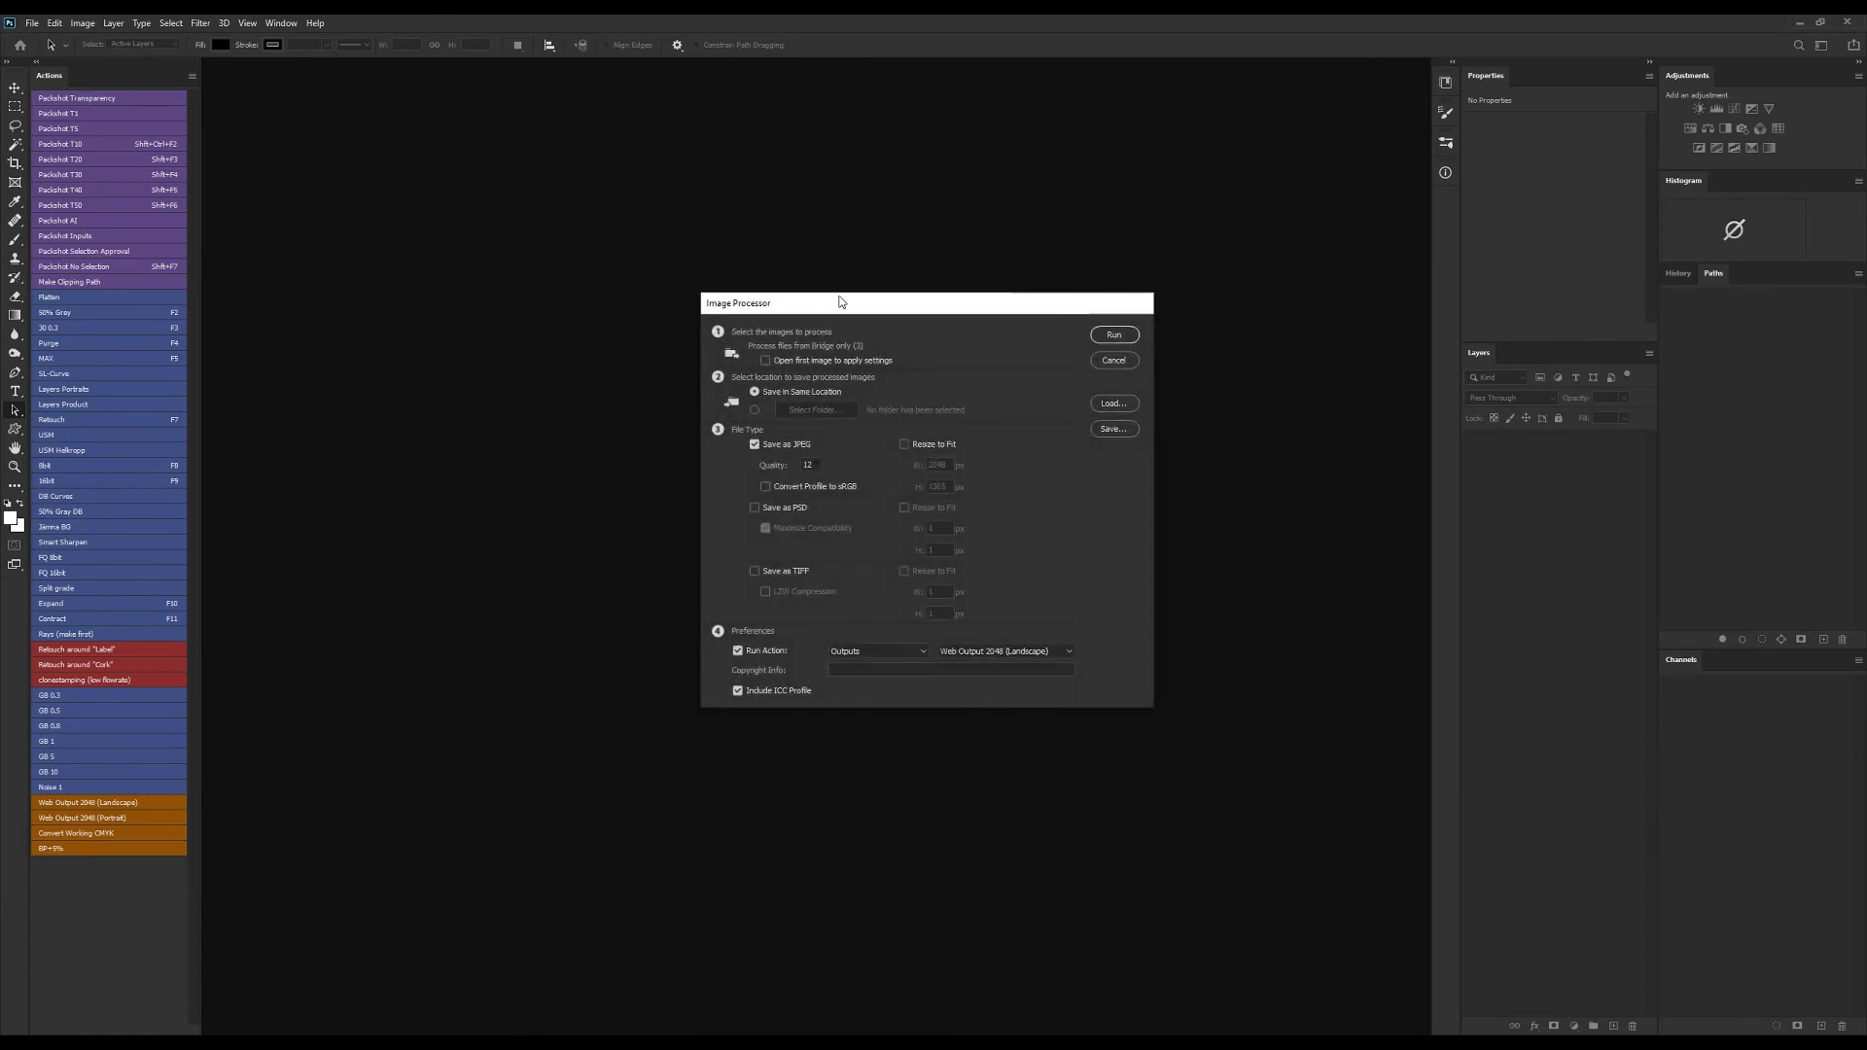
Set Run Action to Packshots / Packshot T10 and run the JPEG conversion
{"action": "left_click", "coordinate": [875, 647]}
{"action": "left_click", "coordinate": [875, 665]}
{"action": "left_click", "coordinate": [876, 648]}
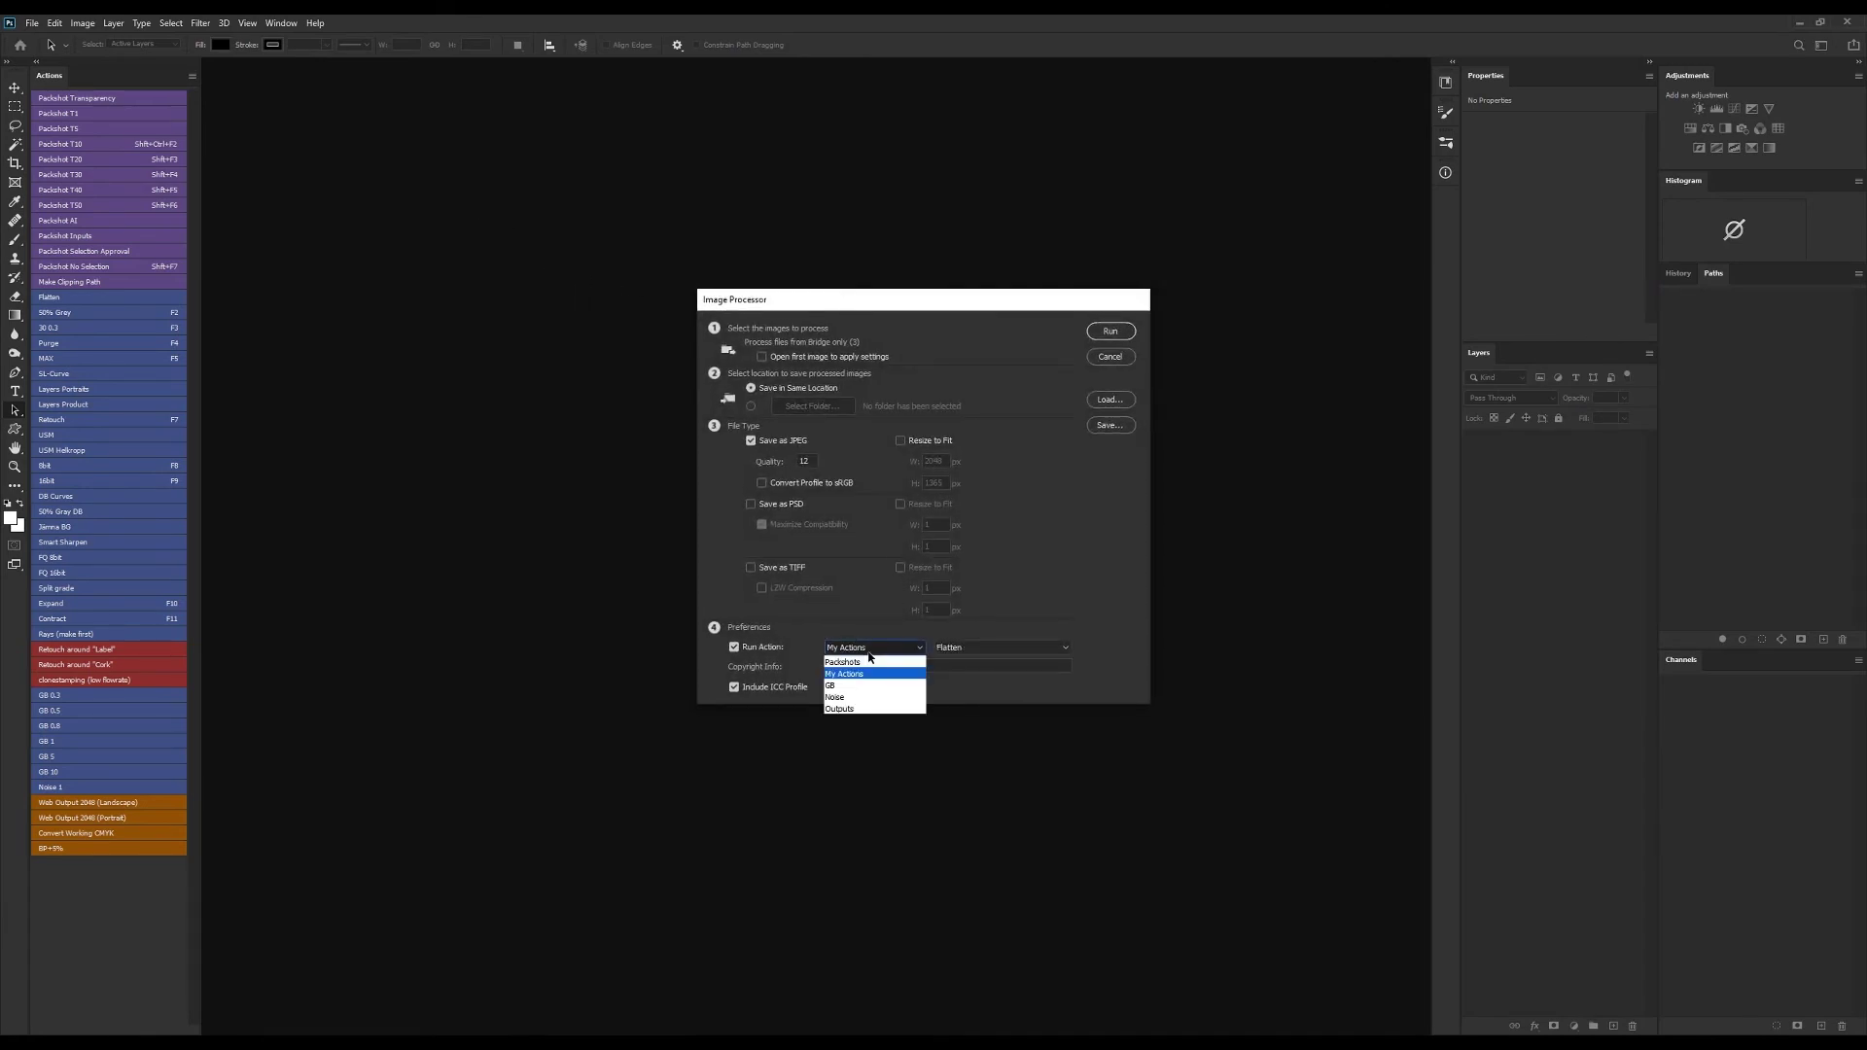
{"action": "left_click", "coordinate": [882, 659]}
{"action": "left_click", "coordinate": [992, 649]}
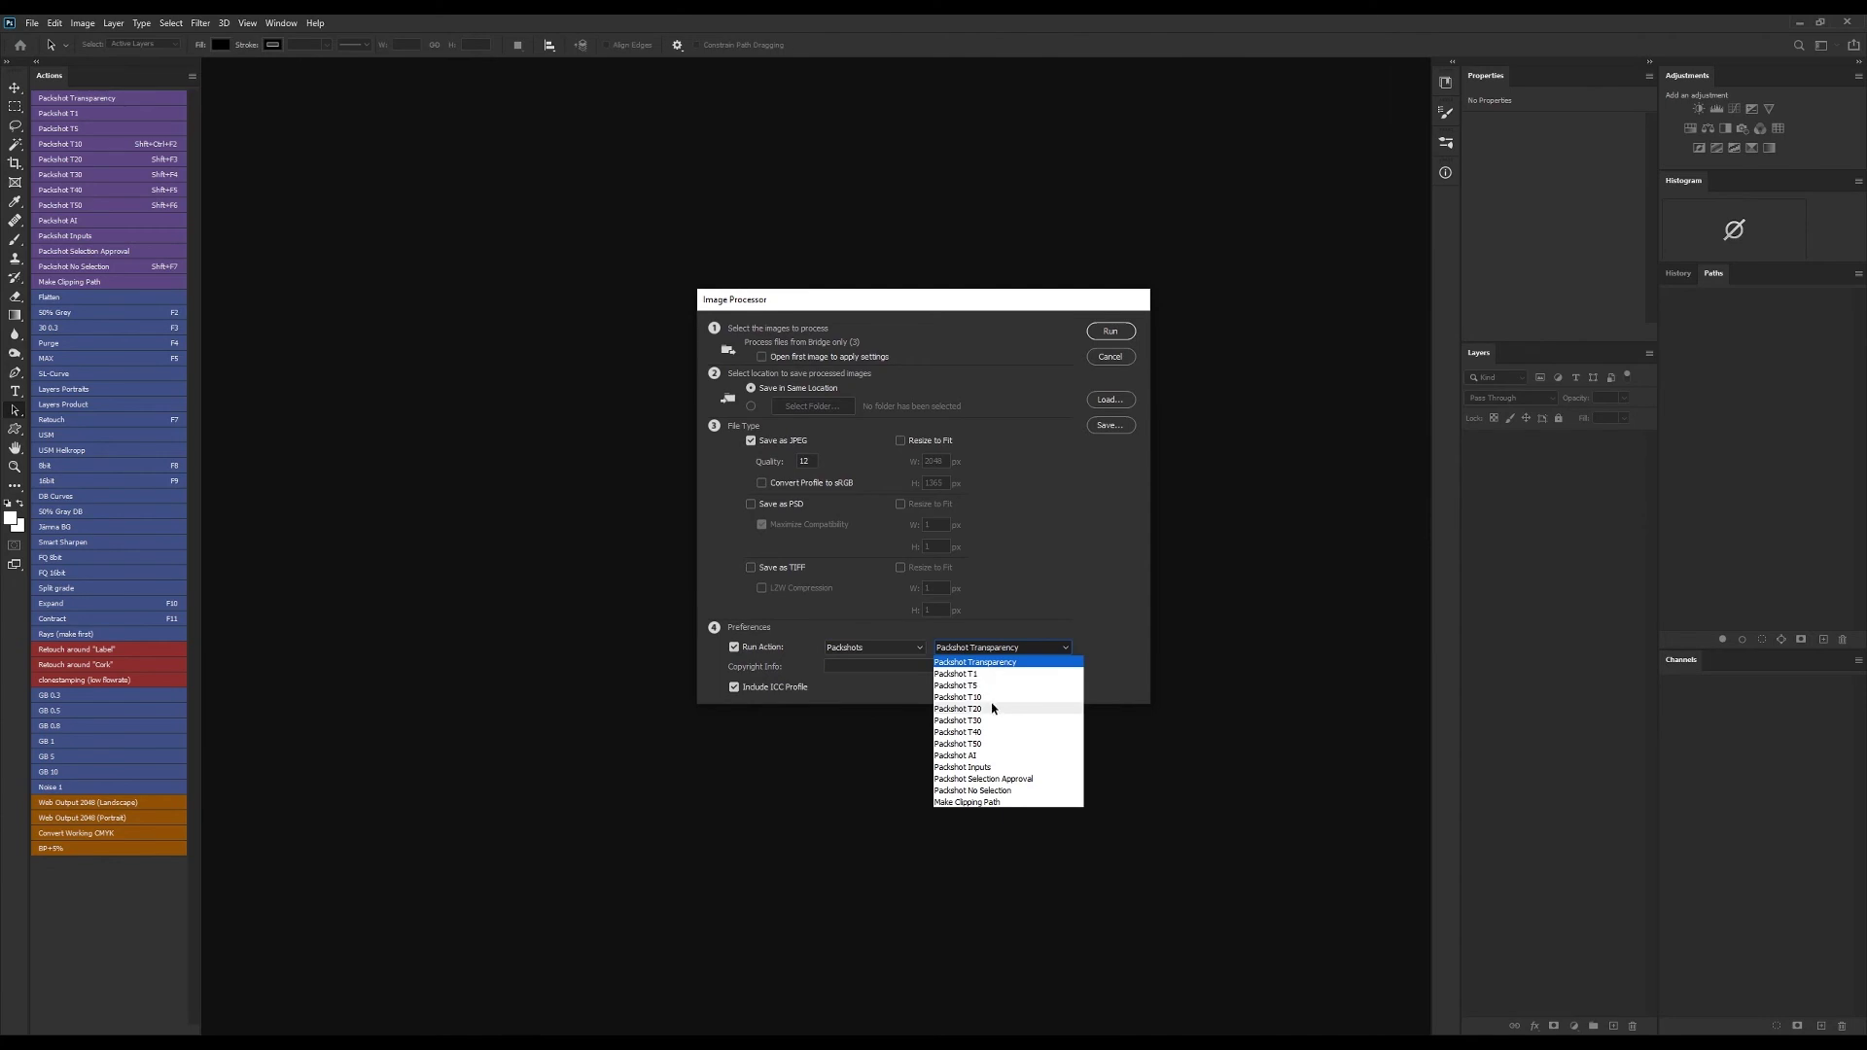
{"action": "left_click", "coordinate": [992, 697]}
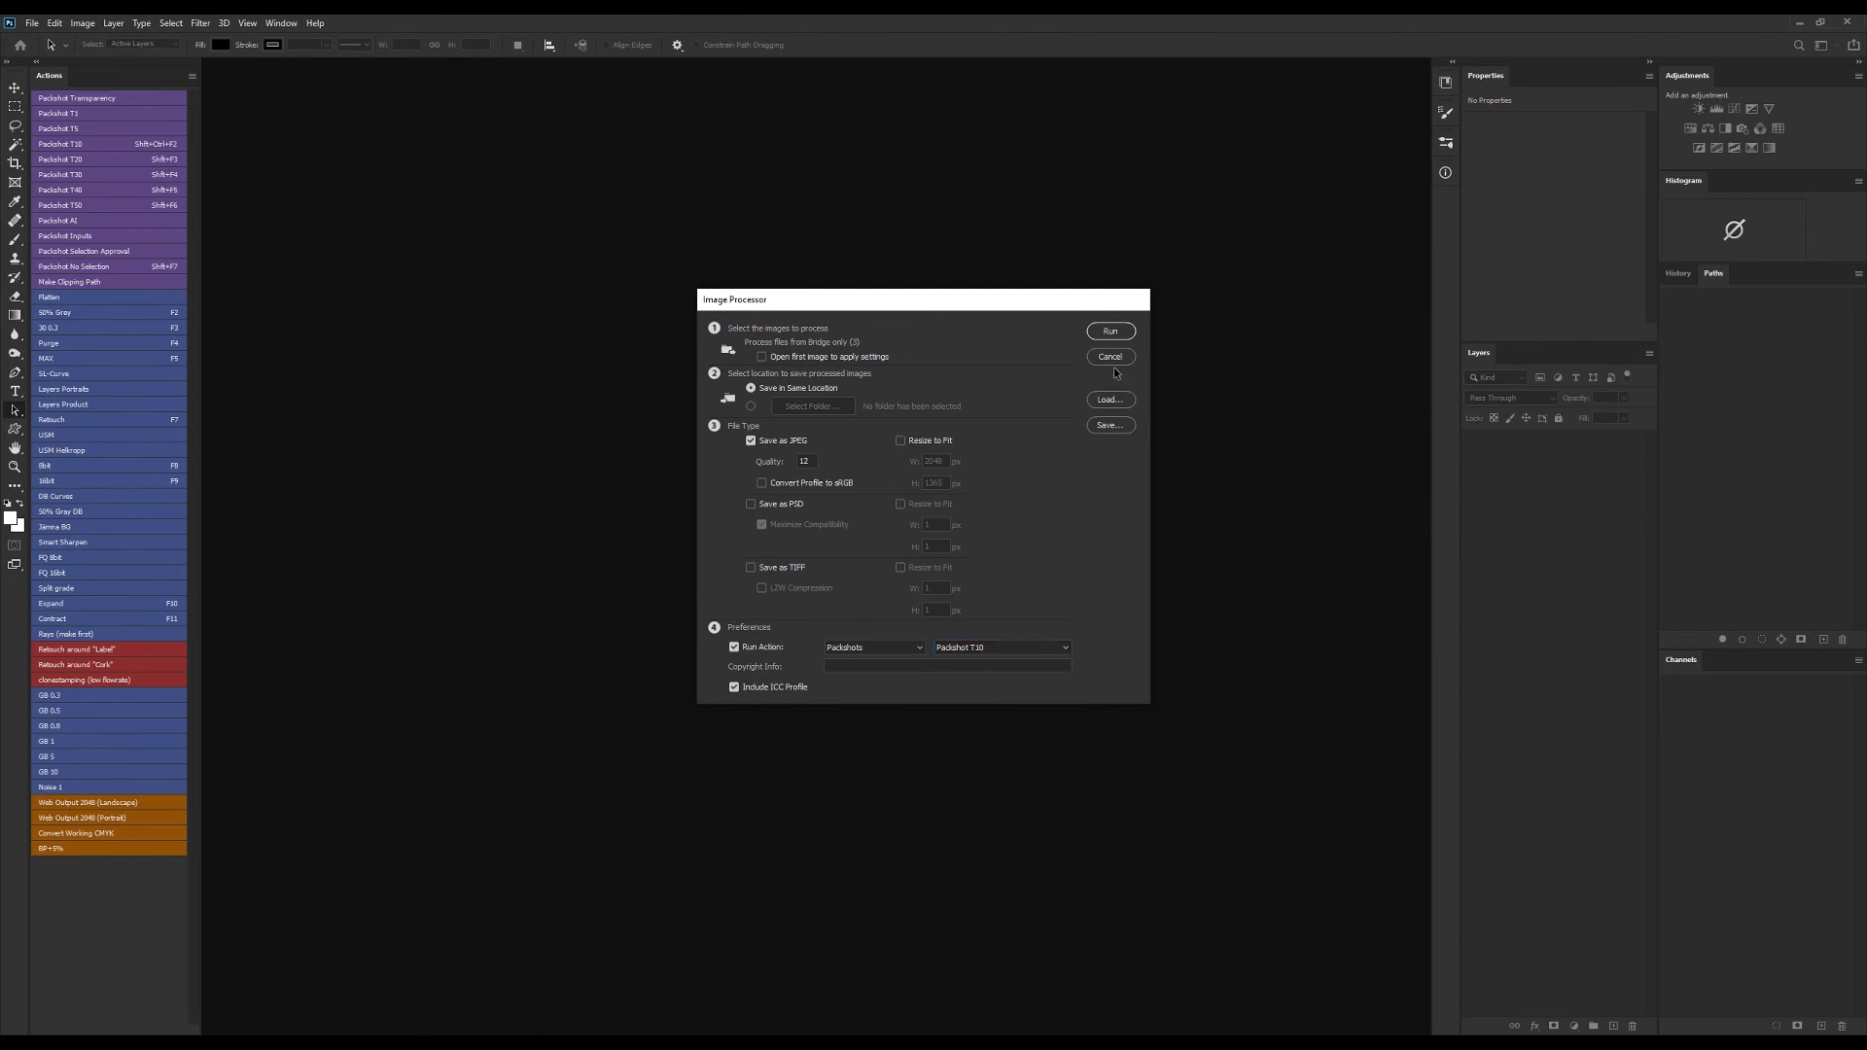
{"action": "left_click", "coordinate": [1110, 332]}
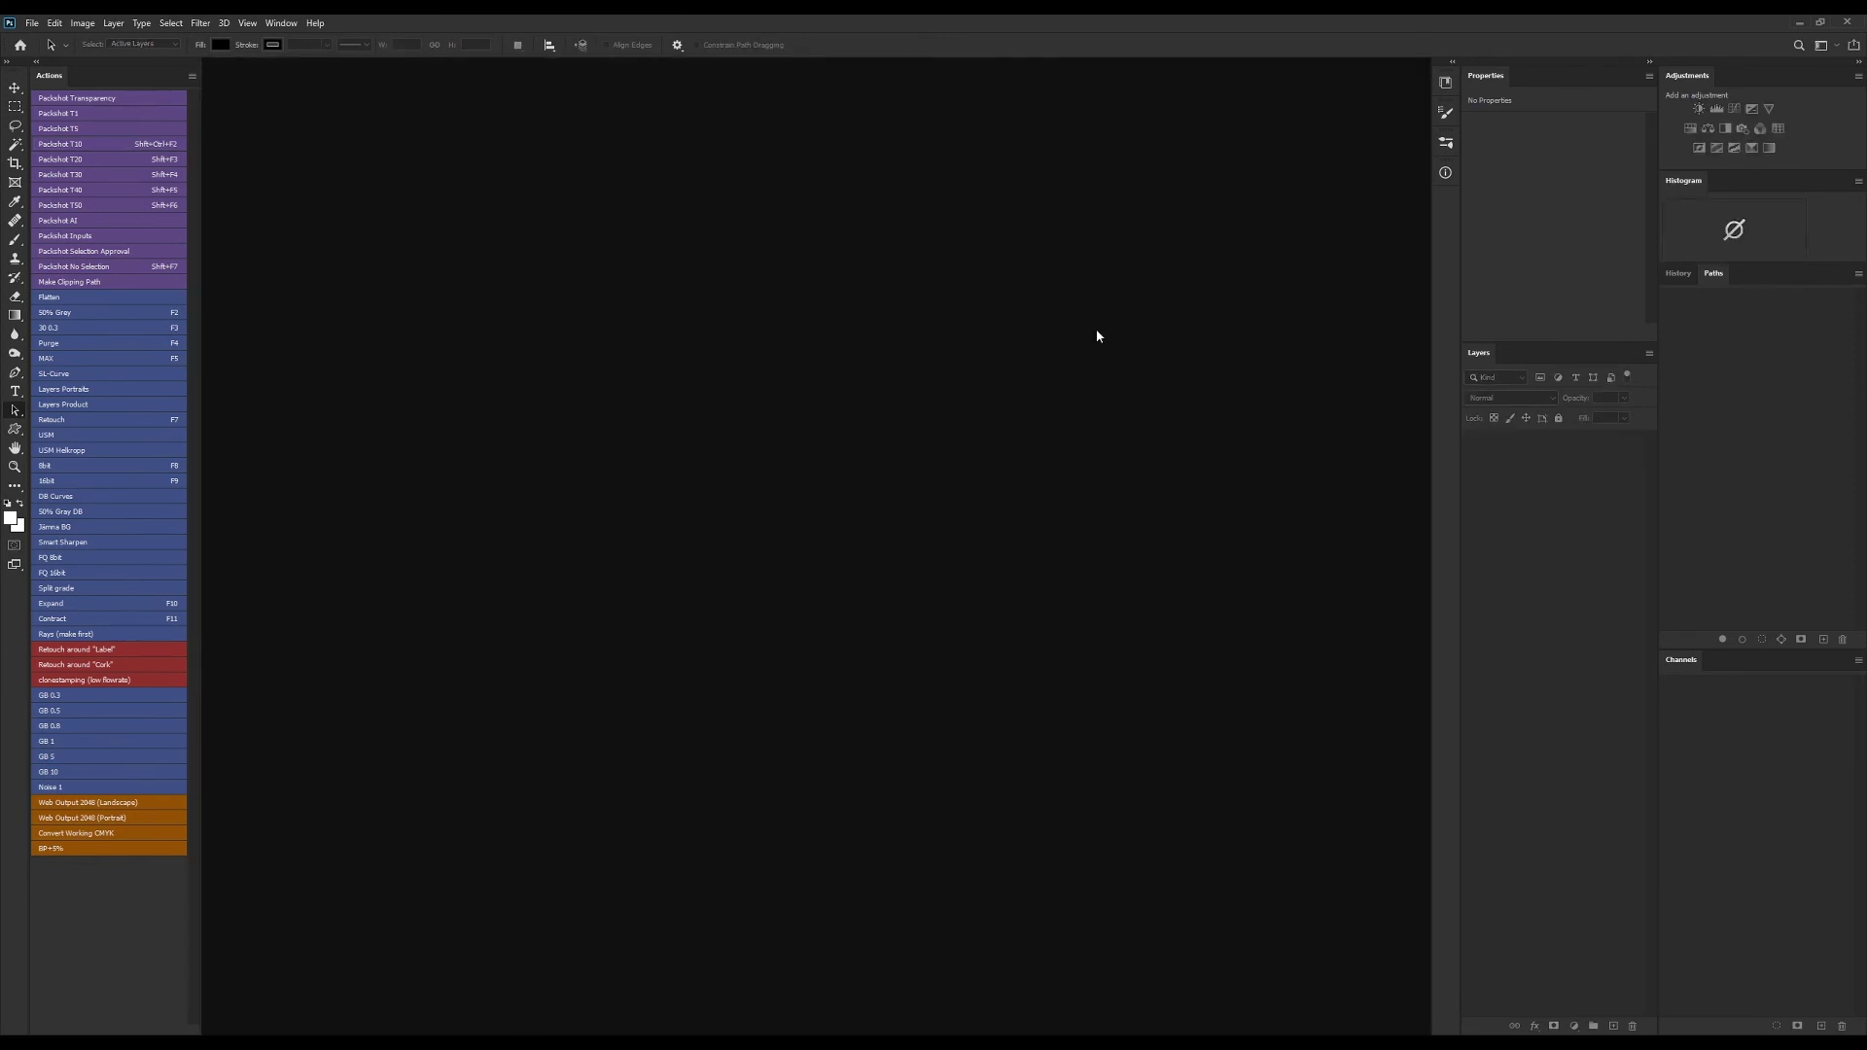
Return to Bridge and open the new JPEG folder in 02
{"action": "key", "text": "alt+Tab"}
{"action": "left_click", "coordinate": [844, 529]}
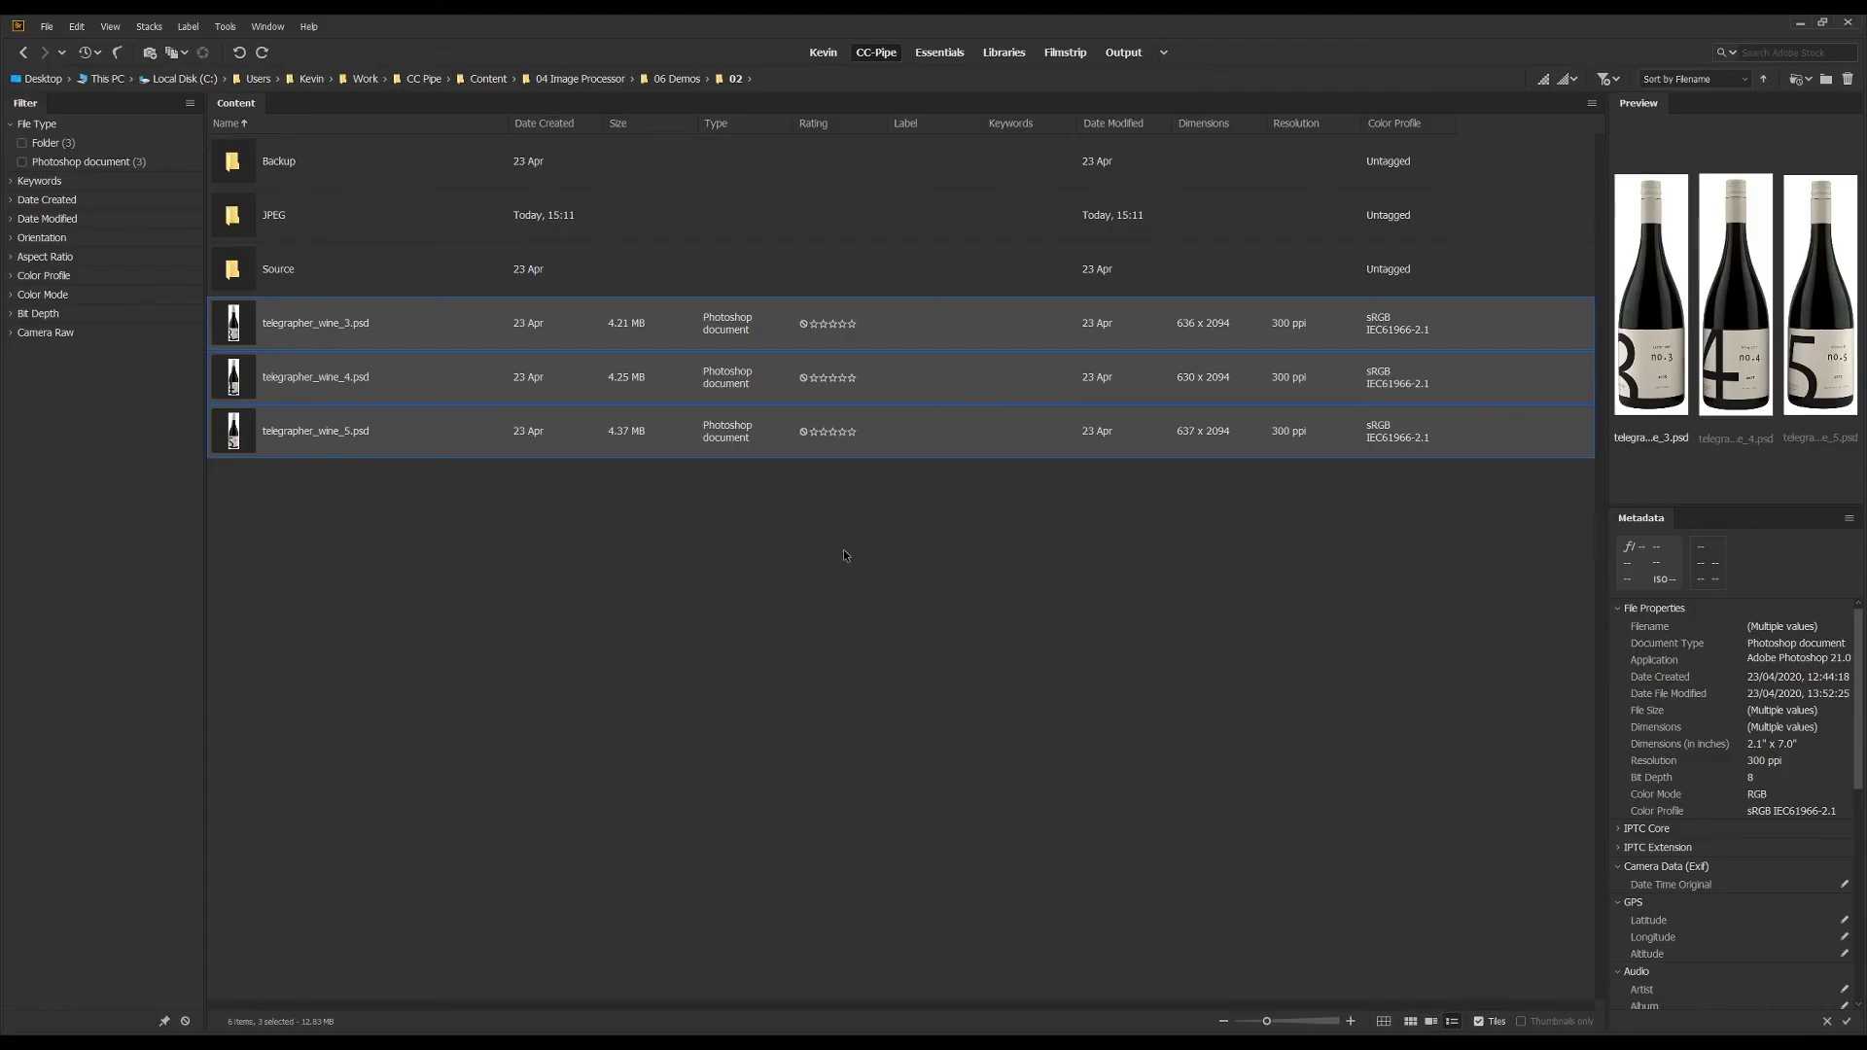
{"action": "left_click", "coordinate": [365, 219]}
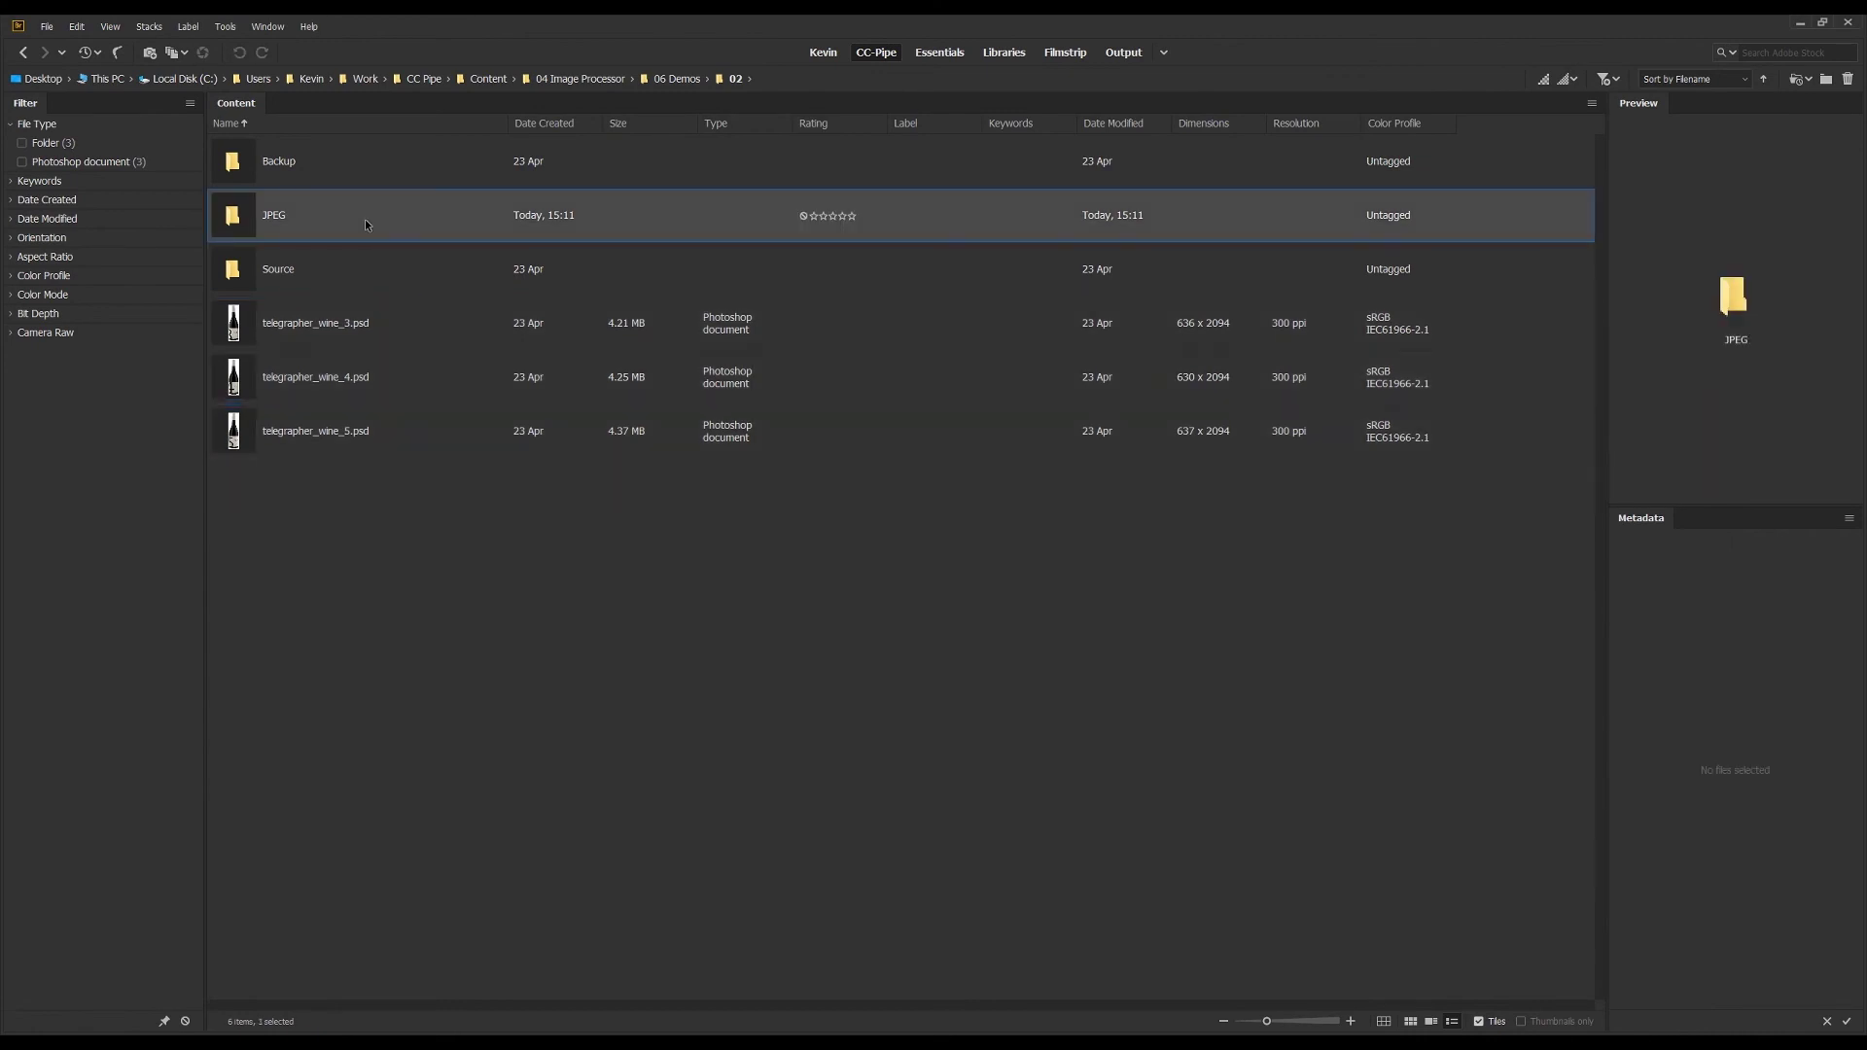
{"action": "double_click", "coordinate": [365, 218]}
Preview the three wine JPGs full screen, then open telegrapher_wine_5.jpg in Photoshop
{"action": "left_click", "coordinate": [367, 162]}
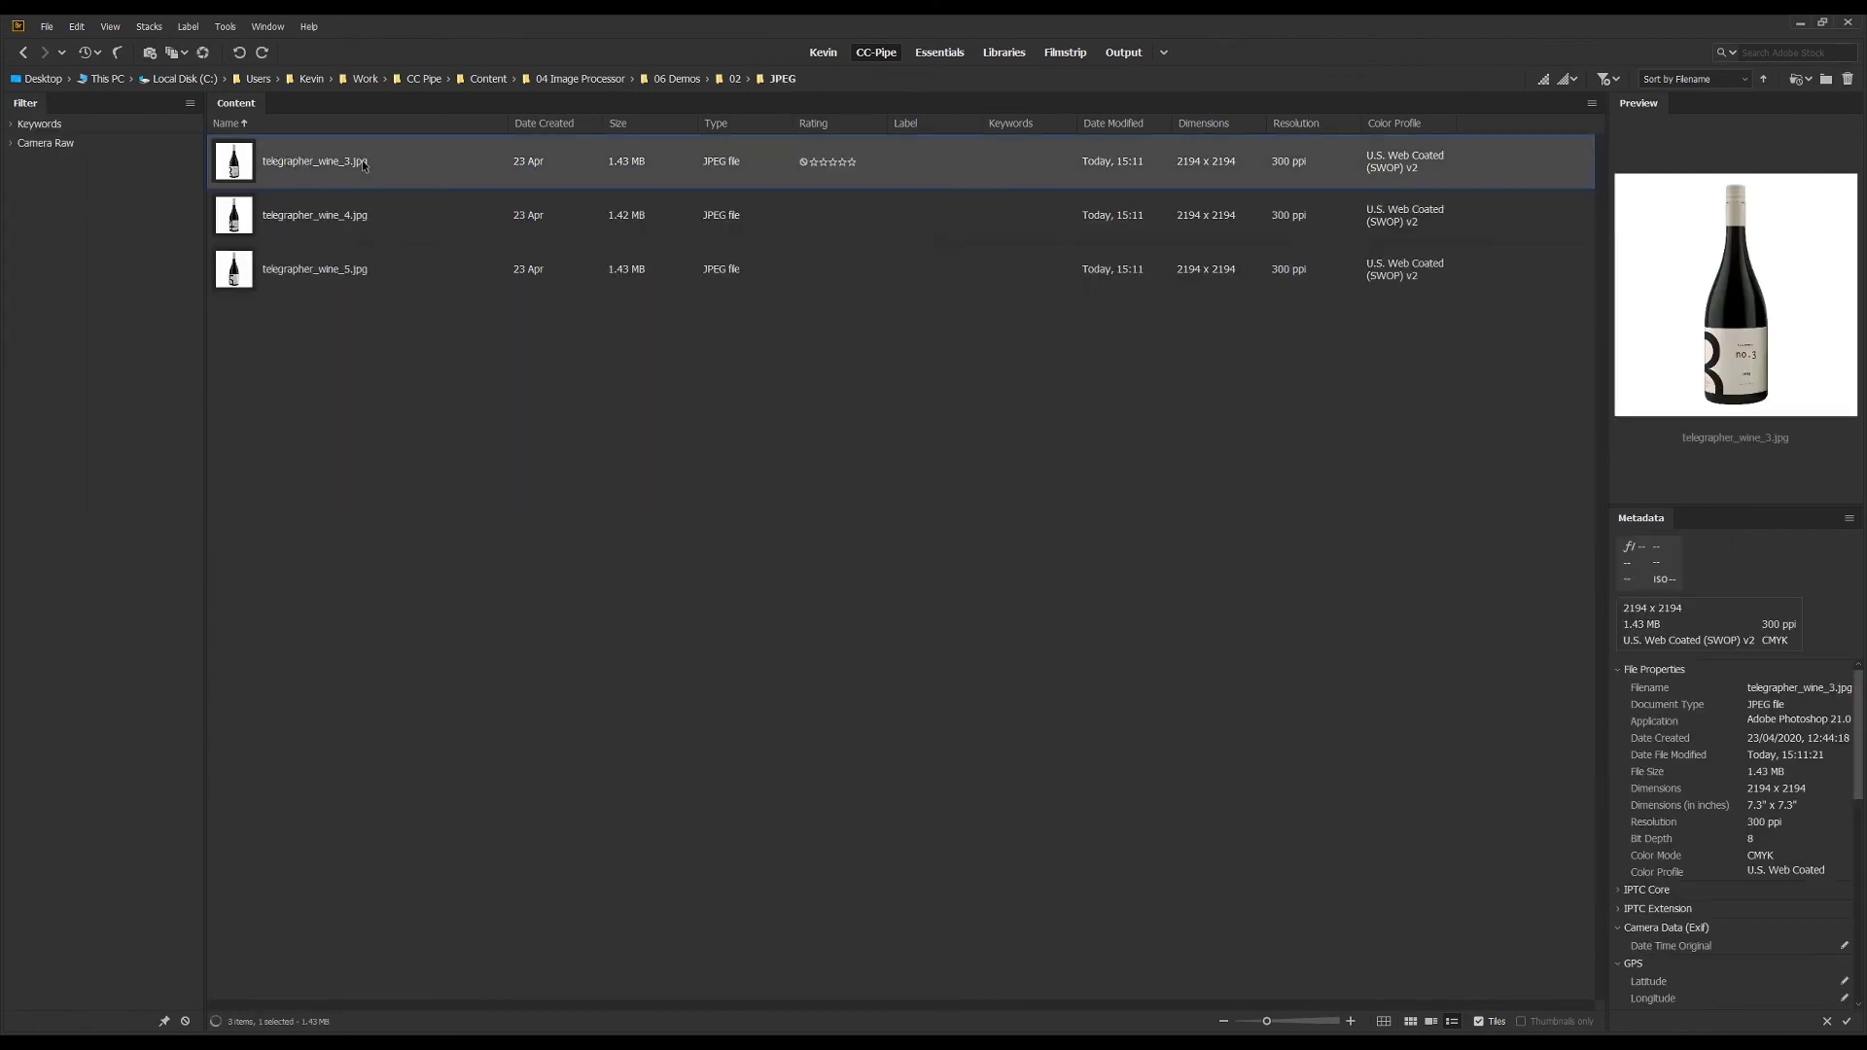
{"action": "left_click", "coordinate": [387, 270], "text": "shift"}
{"action": "key", "text": "space"}
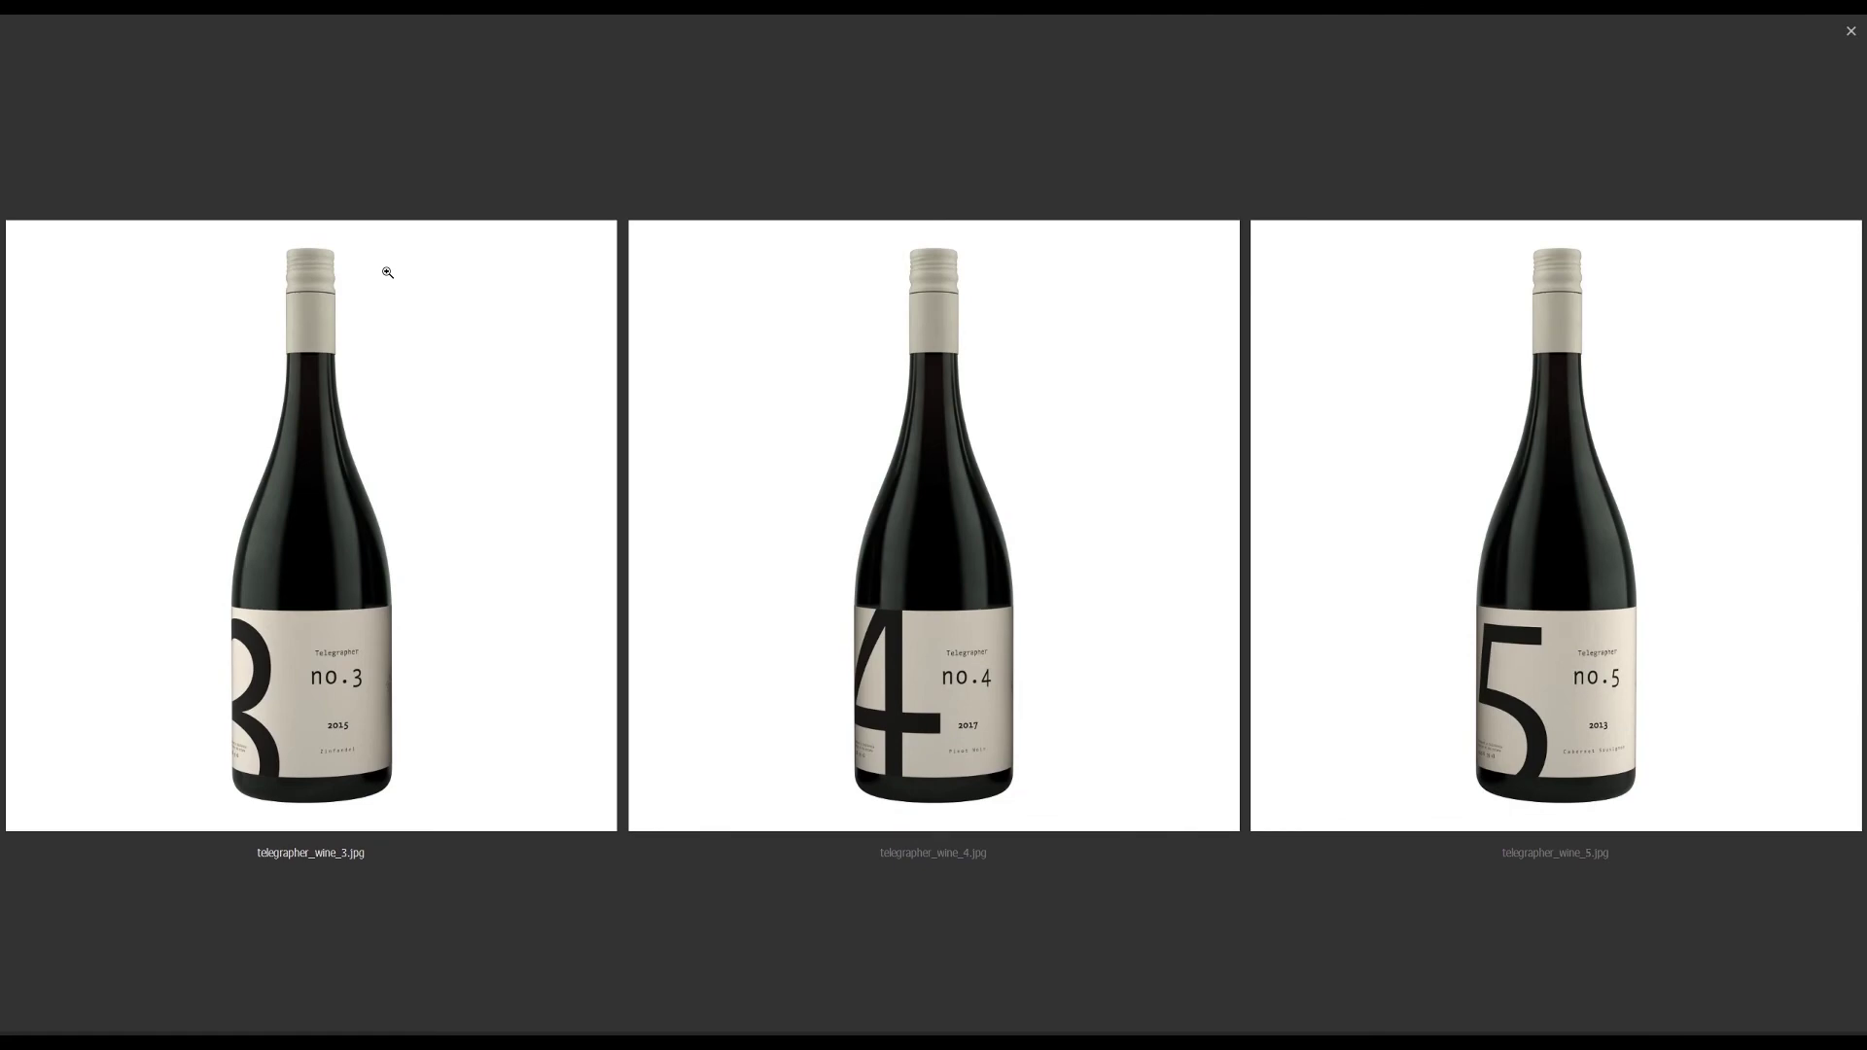
{"action": "key", "text": "space"}
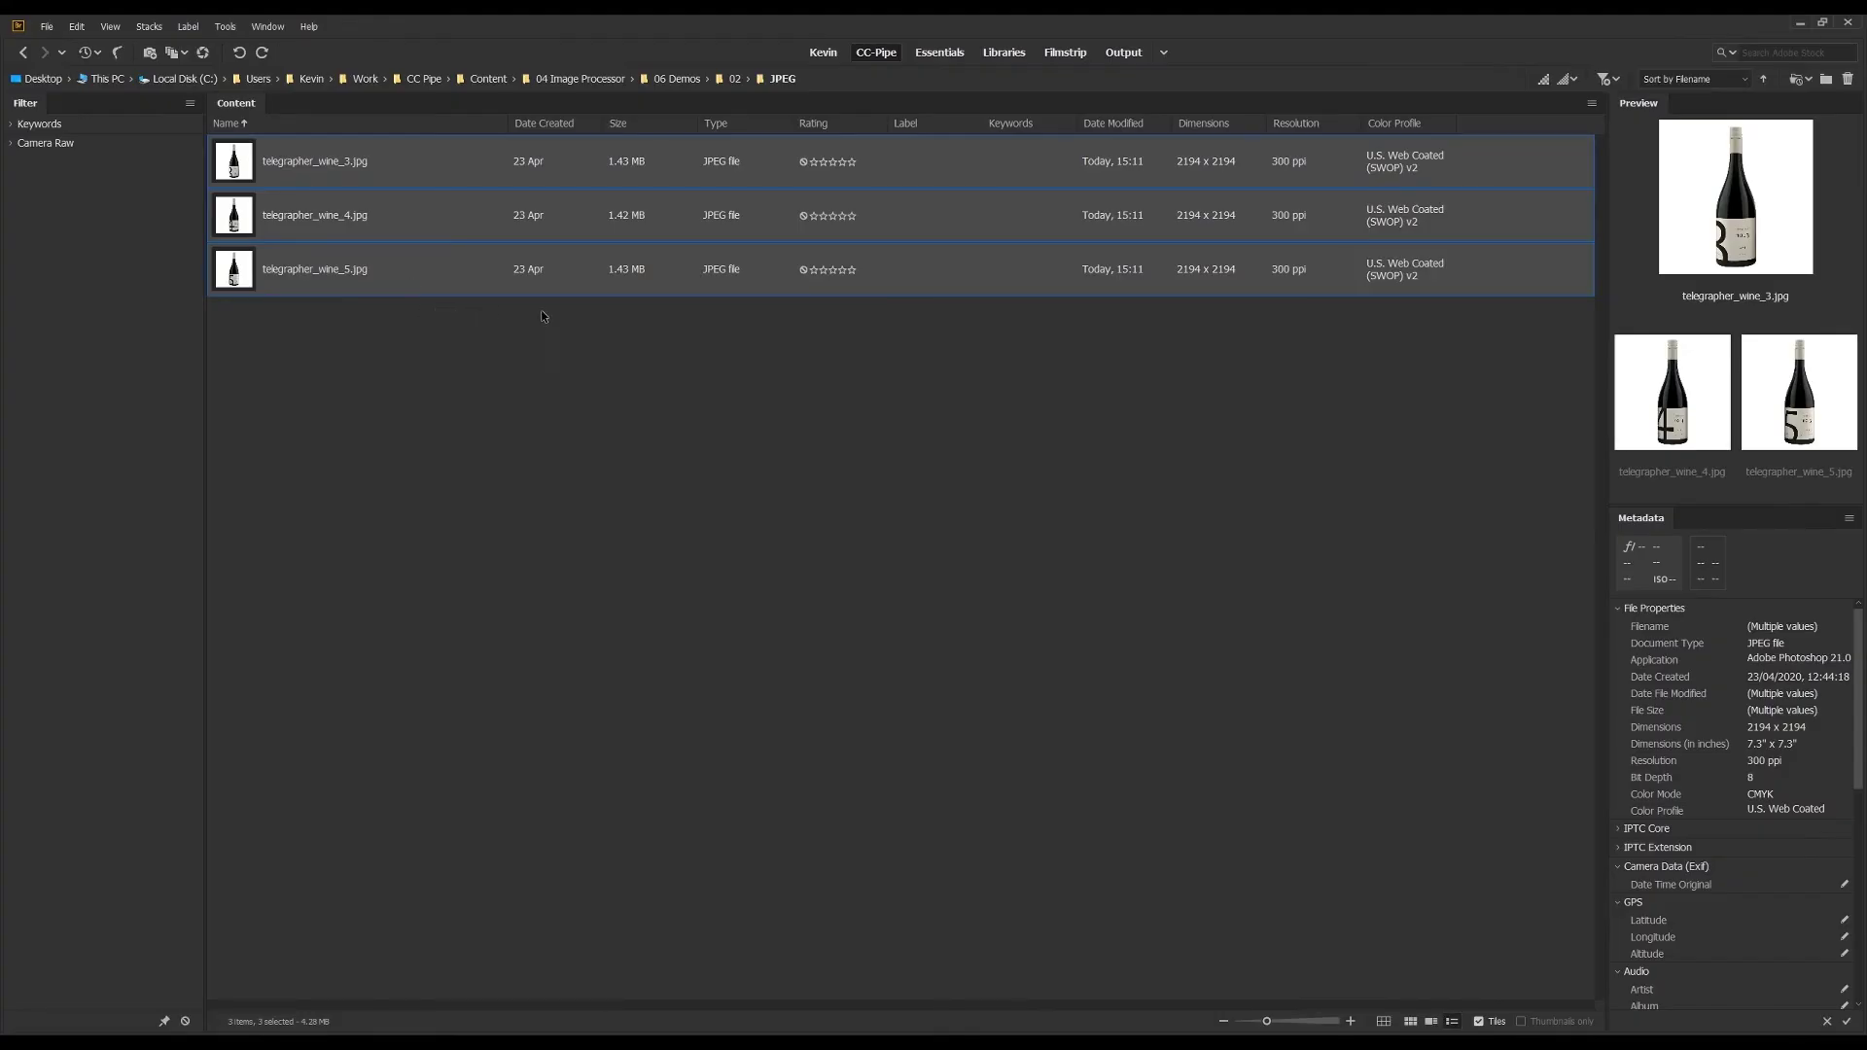
{"action": "left_click", "coordinate": [542, 316]}
{"action": "double_click", "coordinate": [371, 285]}
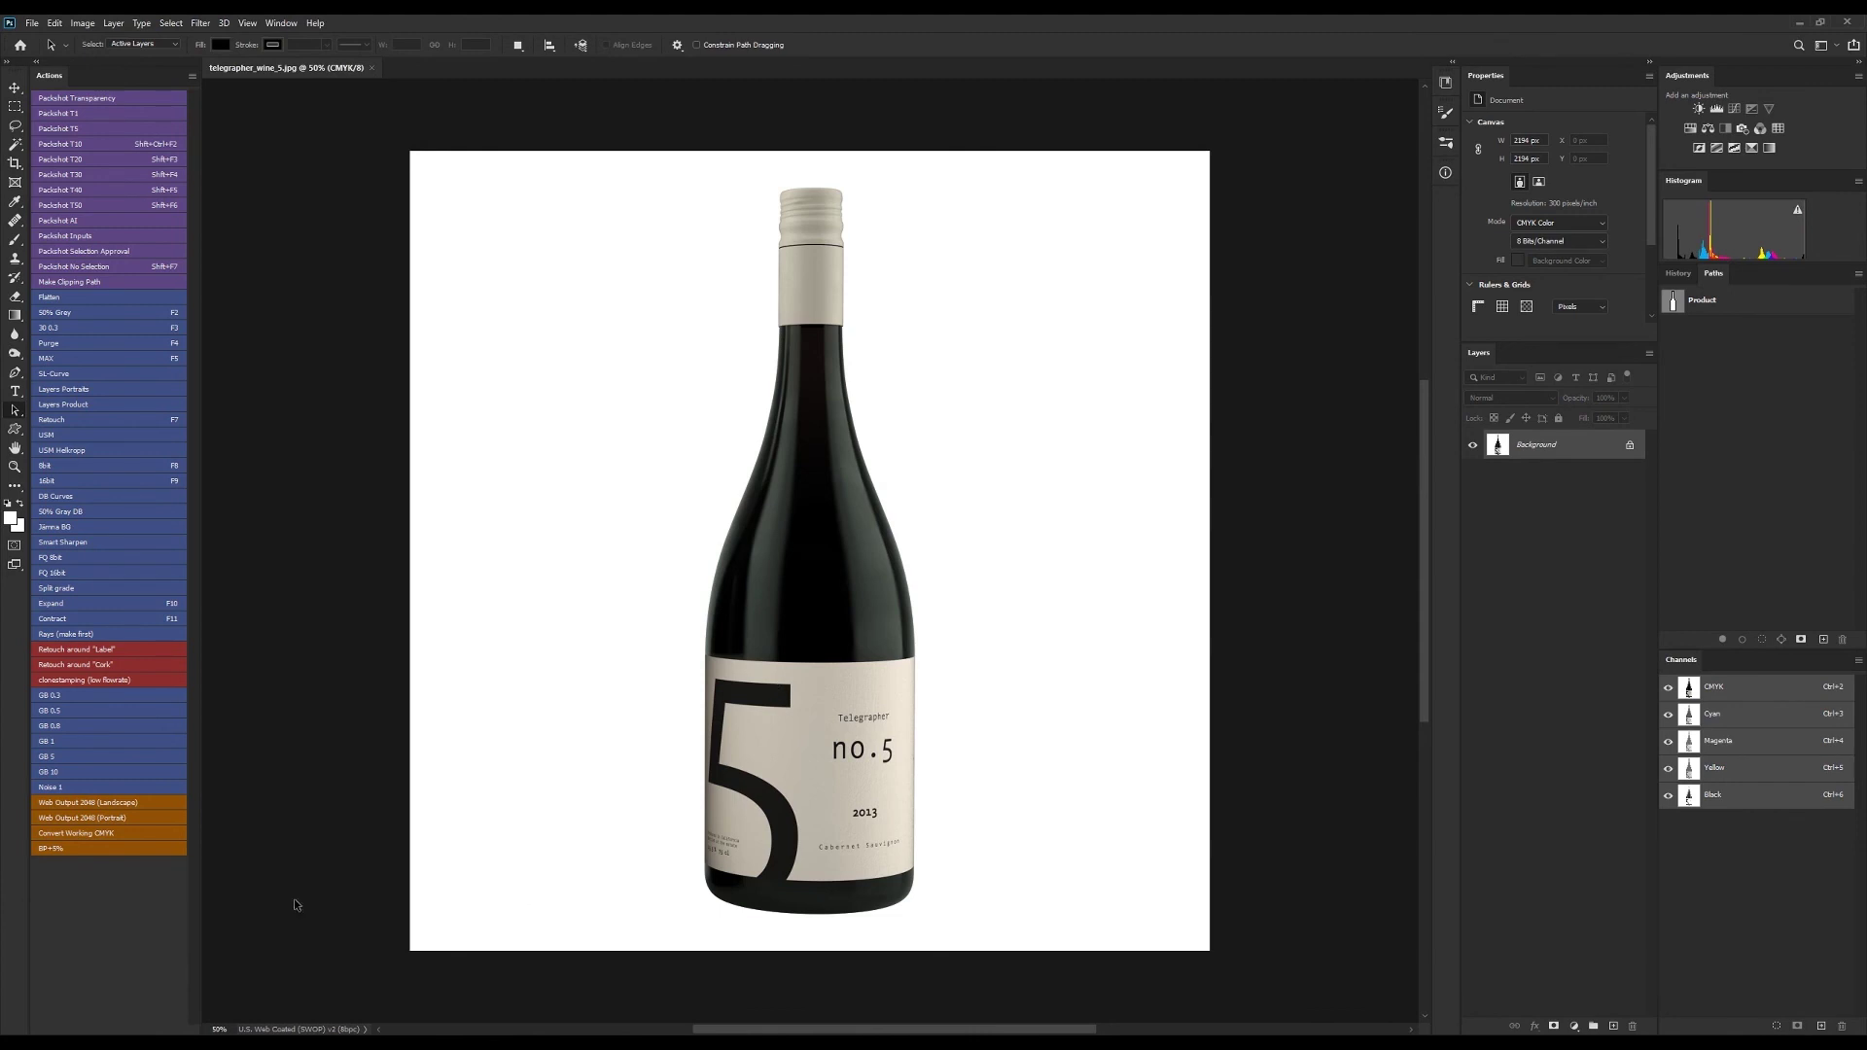
{"action": "left_click", "coordinate": [288, 1029]}
{"action": "left_click", "coordinate": [1692, 311]}
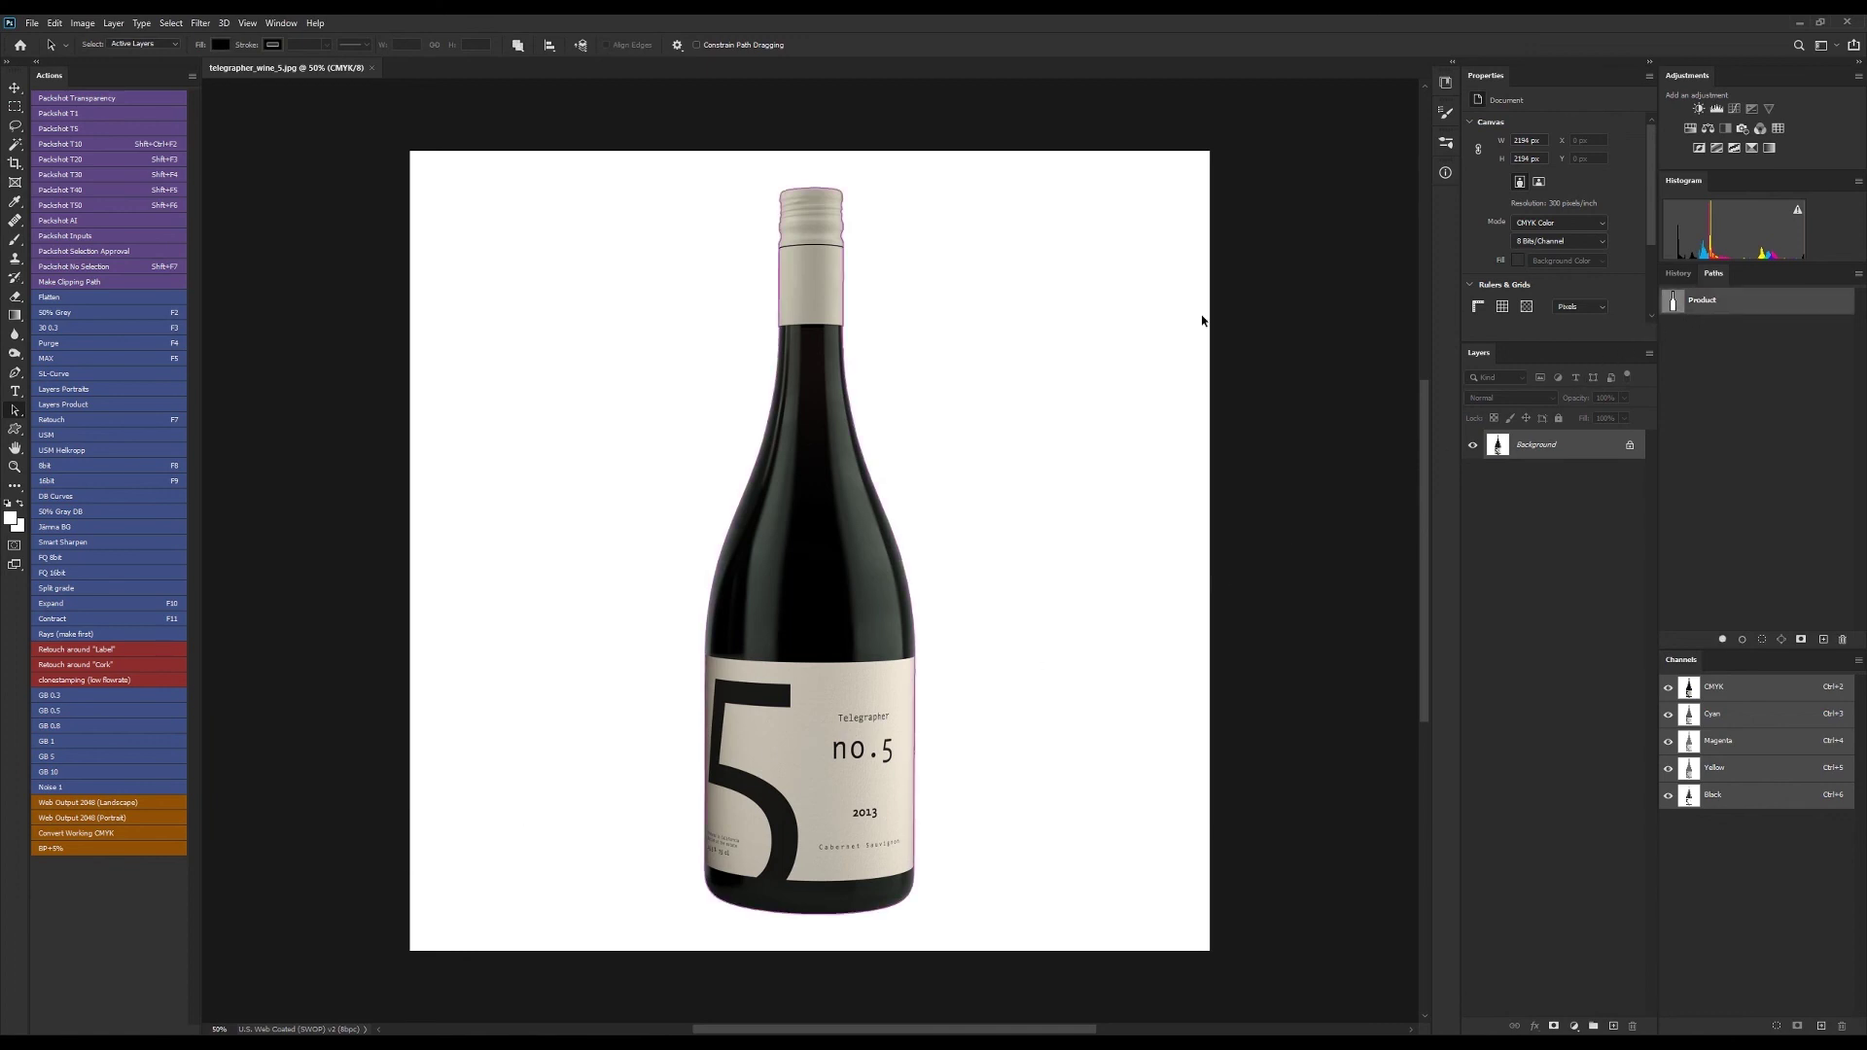
{"action": "left_click", "coordinate": [1738, 352]}
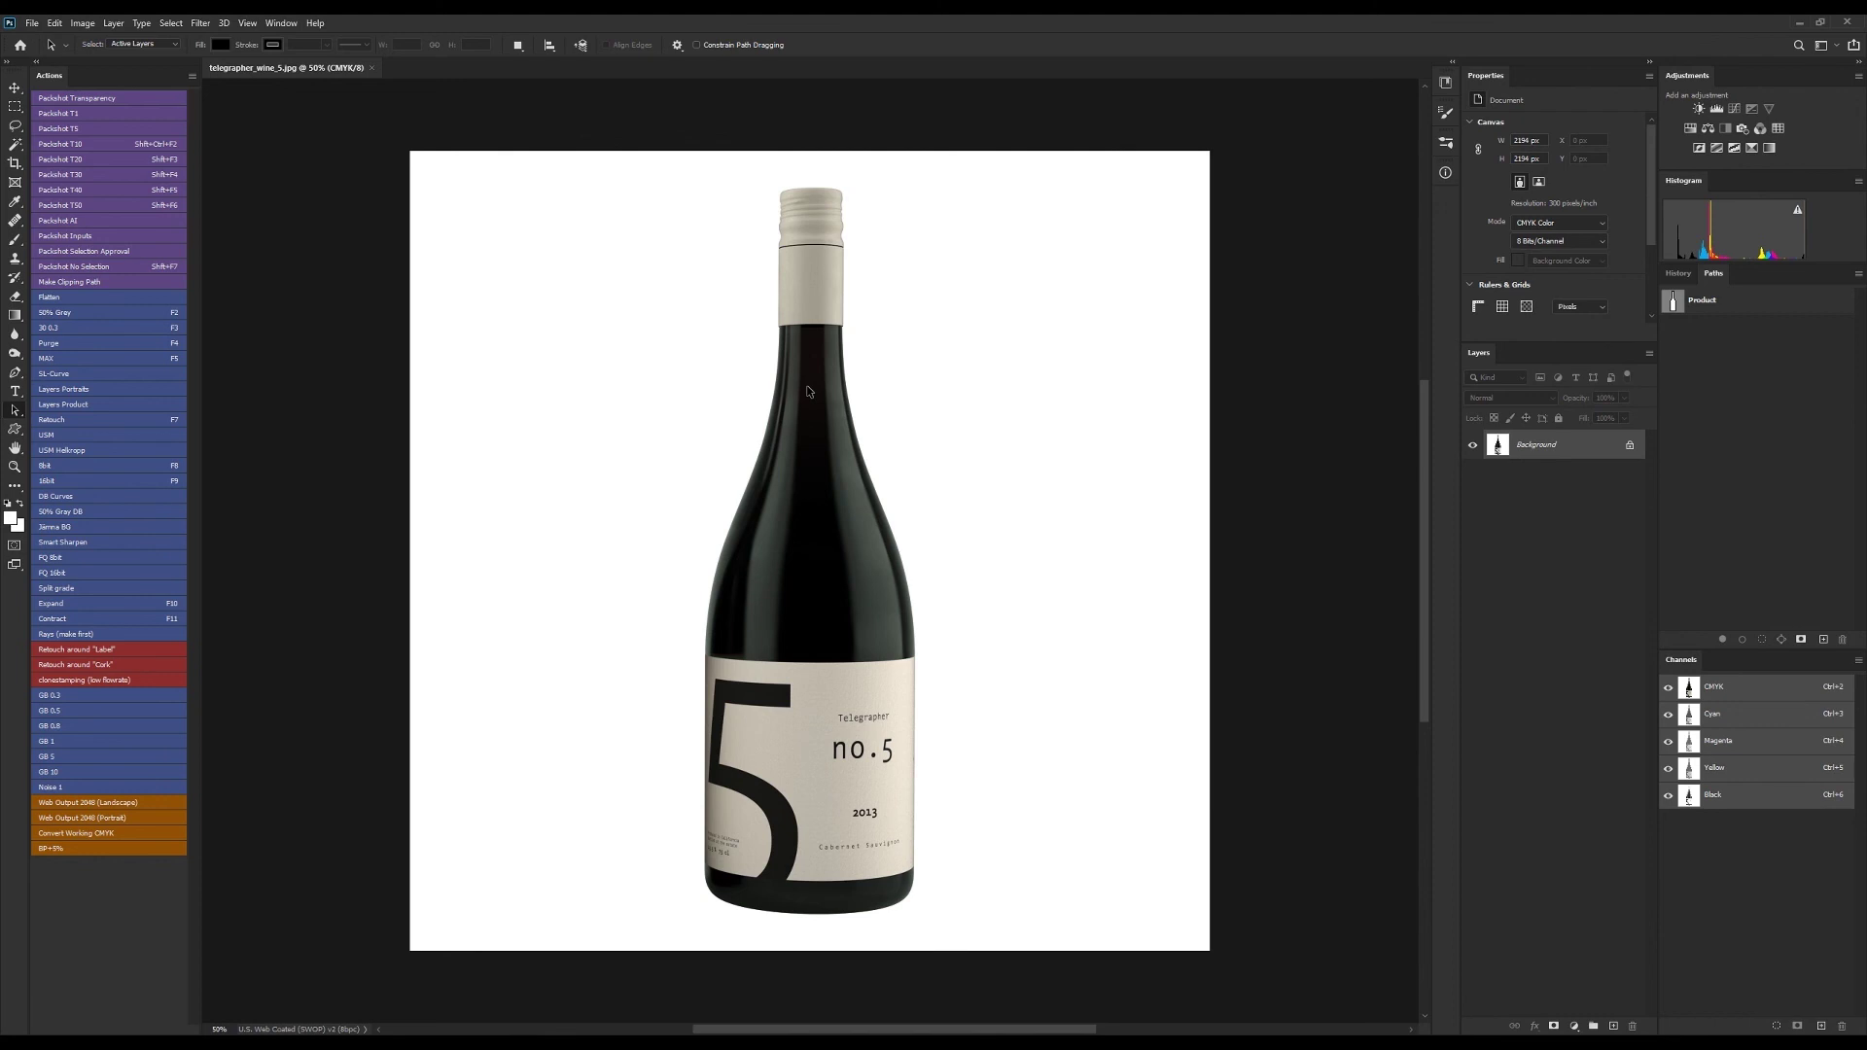
Switch back to Bridge and deselect the files in the 02 JPEG folder
{"action": "key", "text": "alt+Tab"}
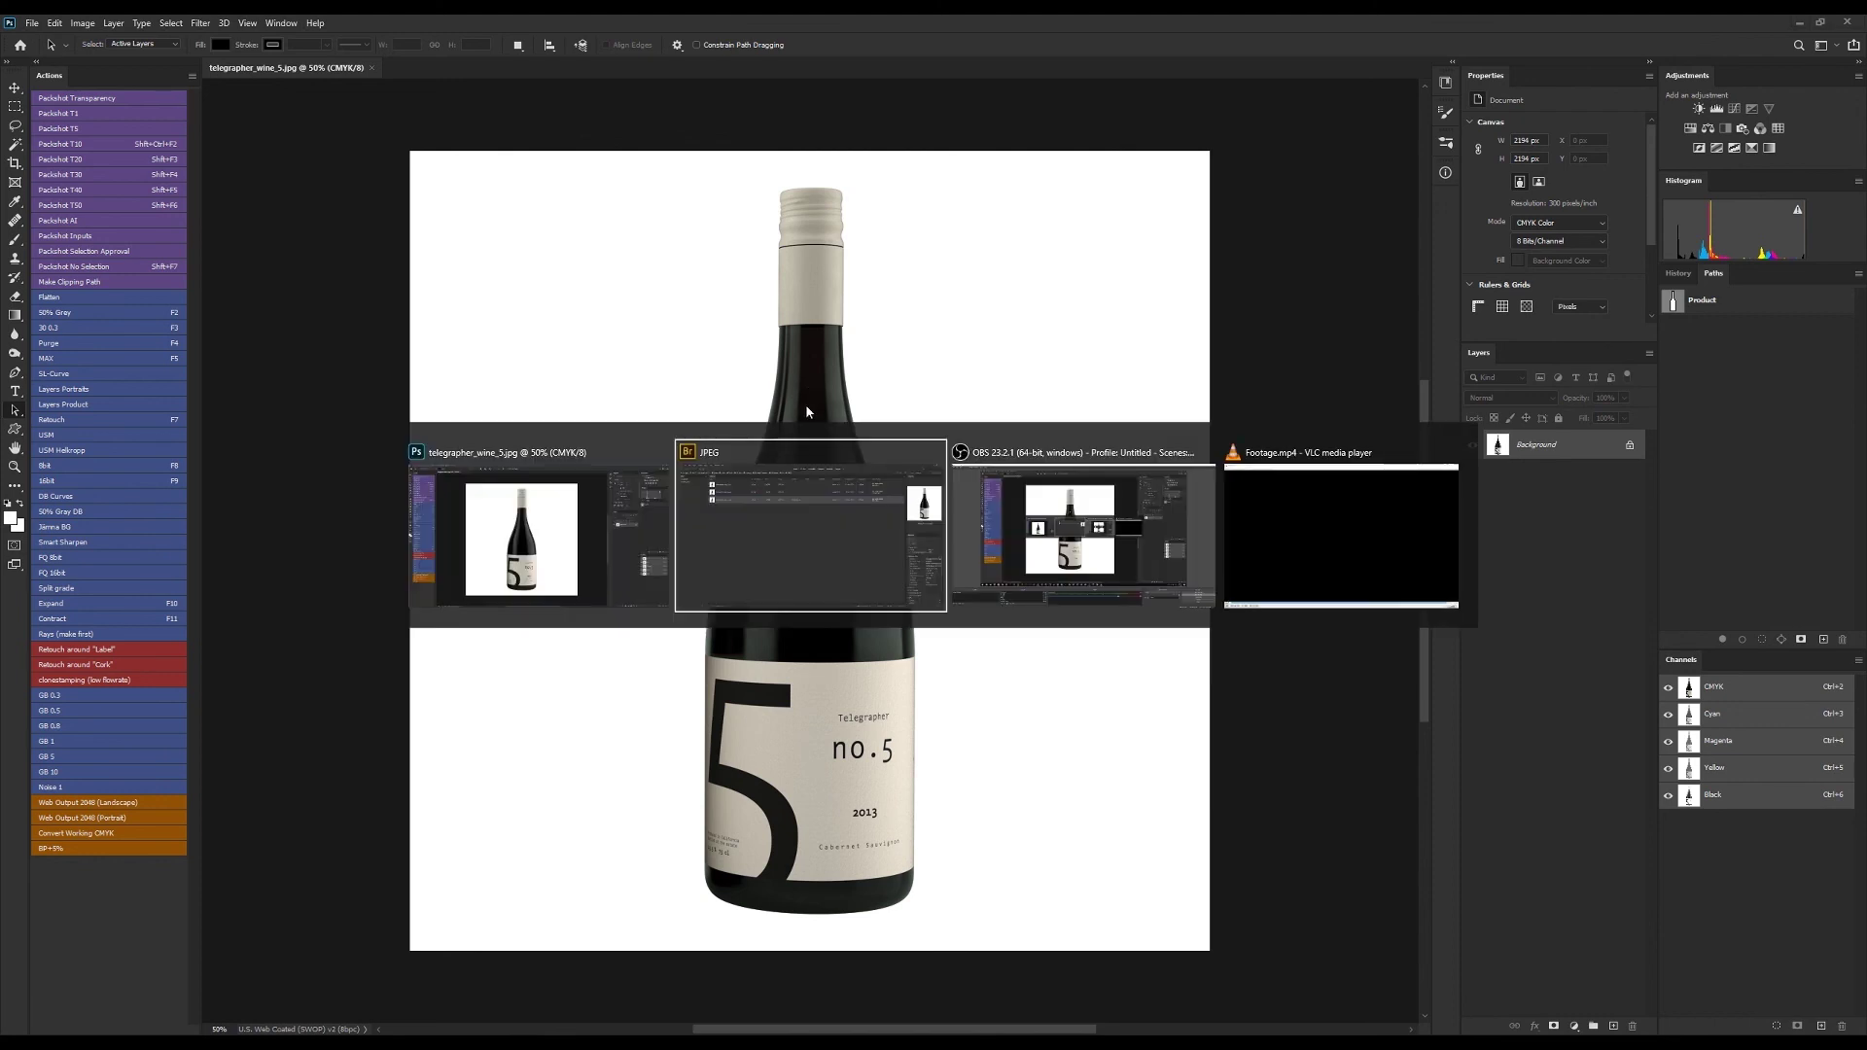
{"action": "left_click", "coordinate": [757, 566]}
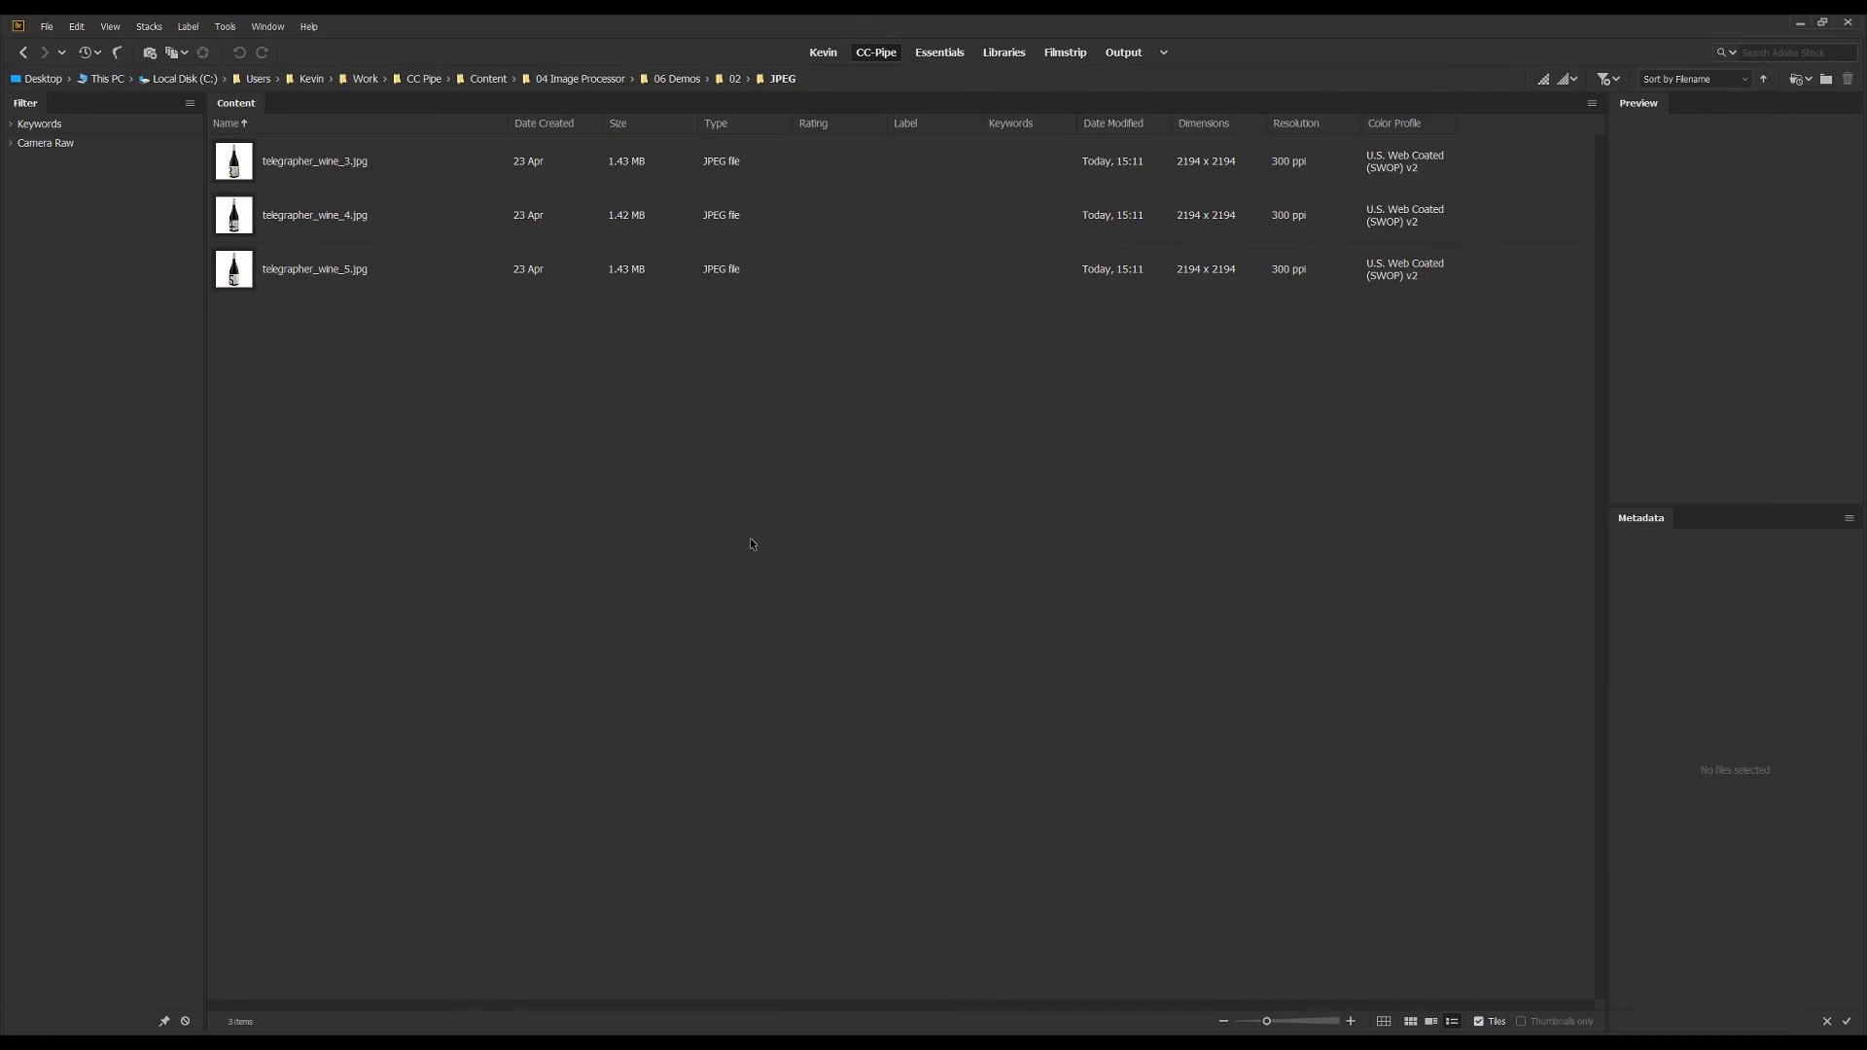